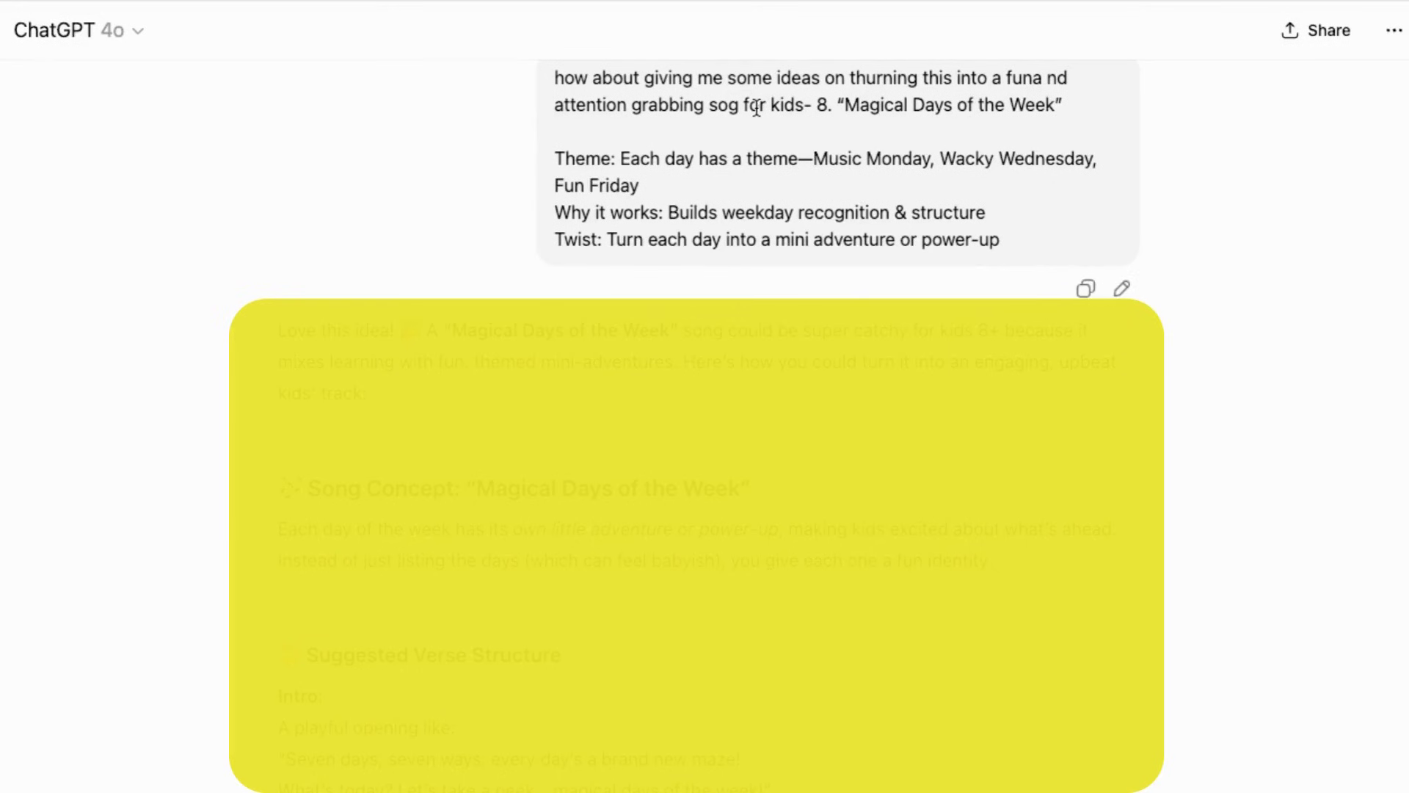
# Review the ChatGPT conversation's "Magical Days of the Week" song versions and the image prompt ideas for the days and chorus.
pyautogui.scroll(-10, 215, 409)
pyautogui.scroll(-15, 214, 401)
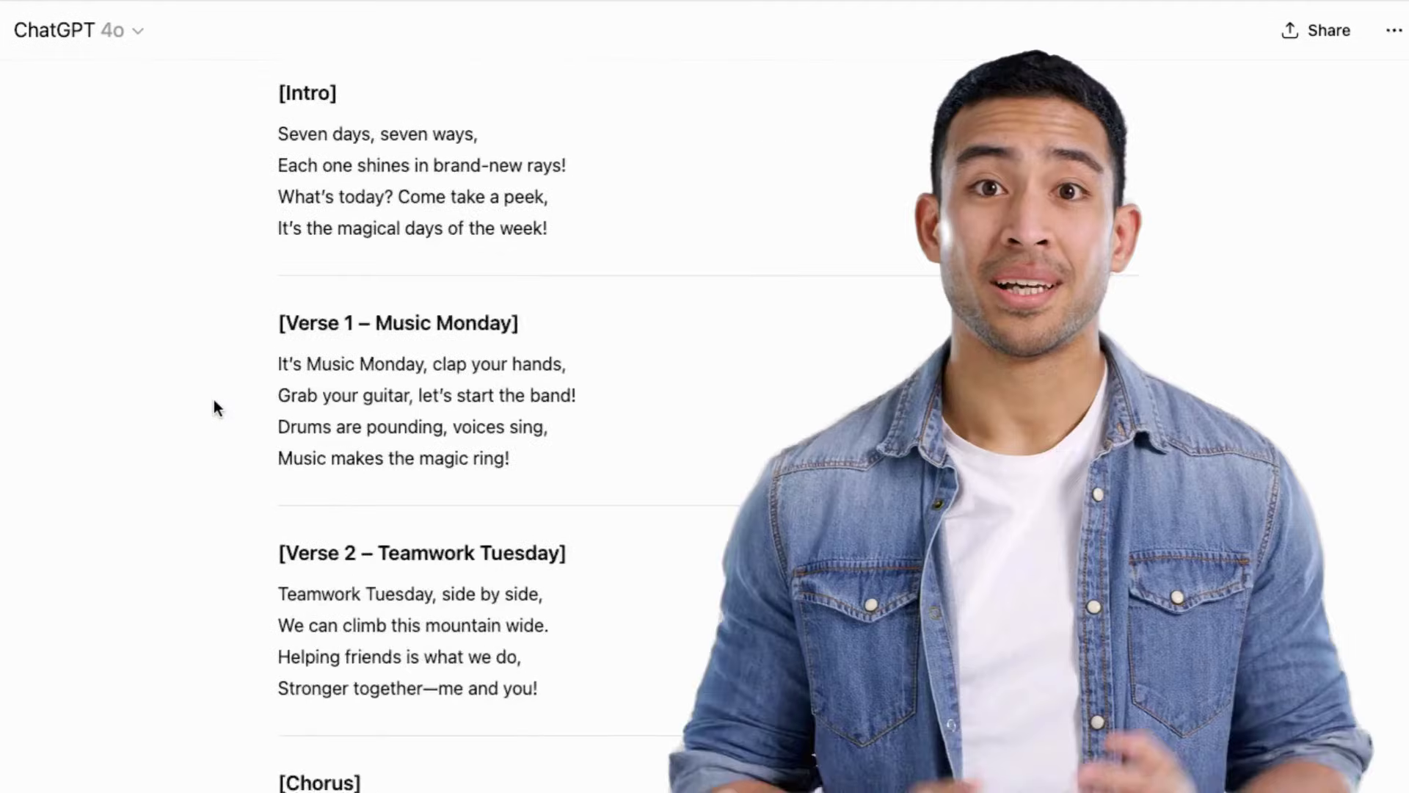
pyautogui.scroll(-20, 214, 404)
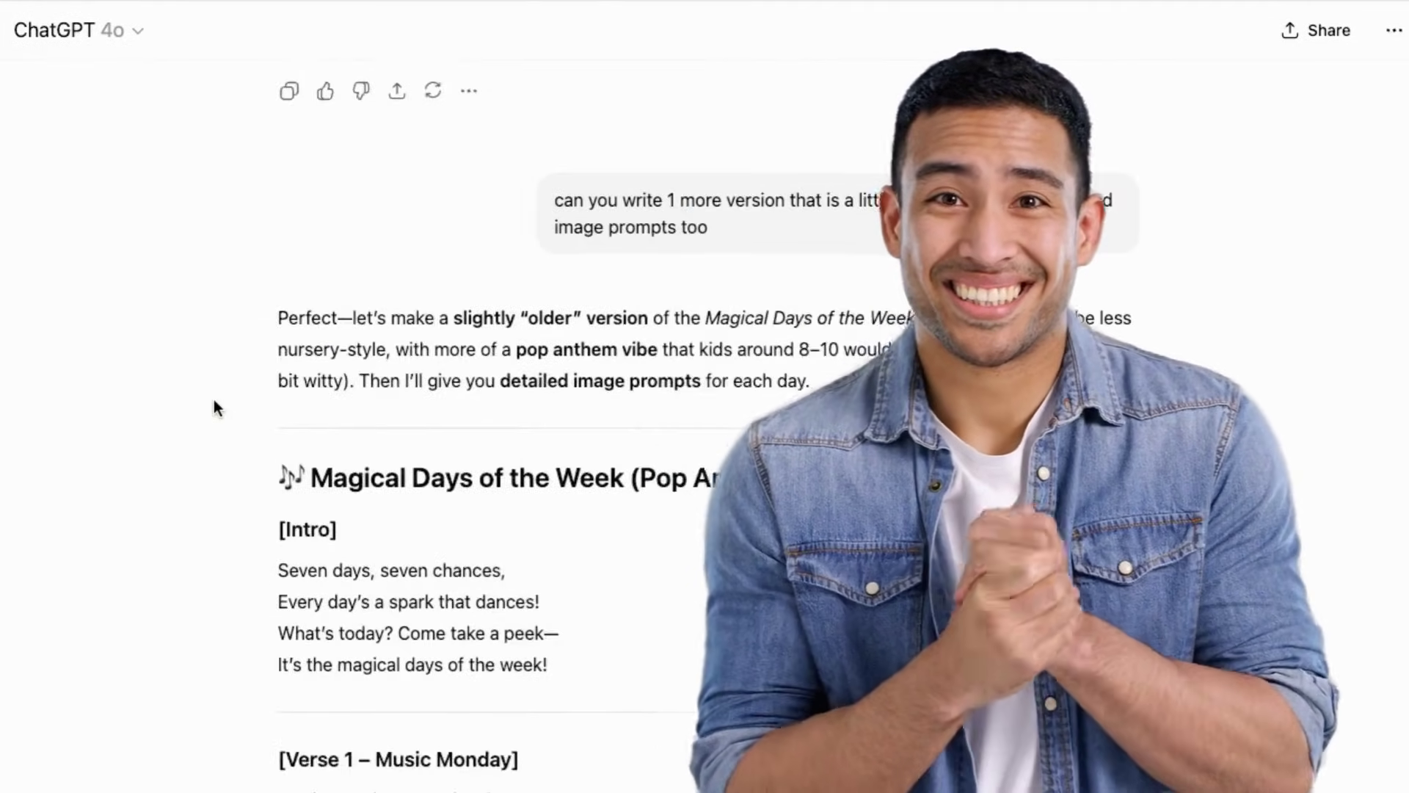
pyautogui.scroll(-4, 213, 407)
pyautogui.scroll(3, 224, 397)
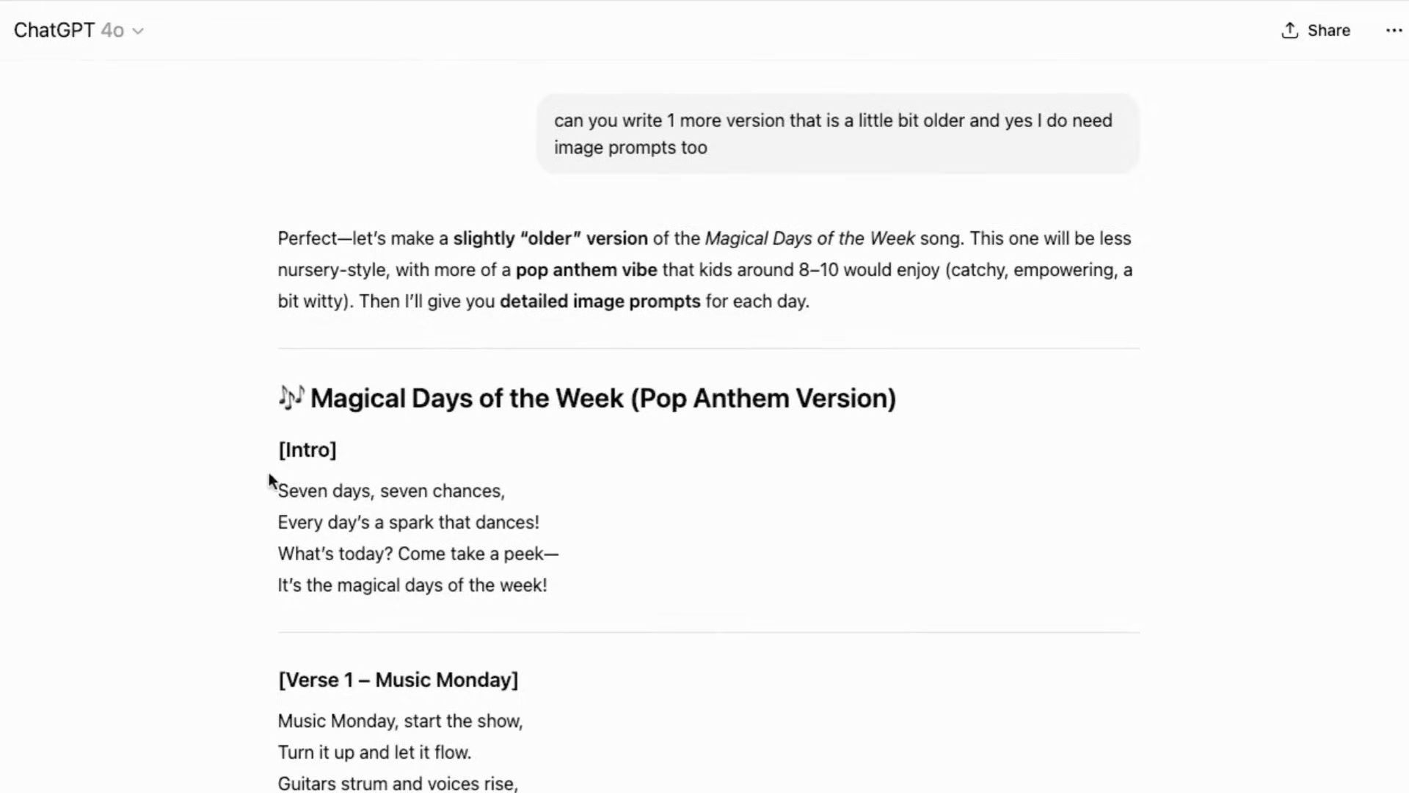
pyautogui.scroll(-20, 268, 477)
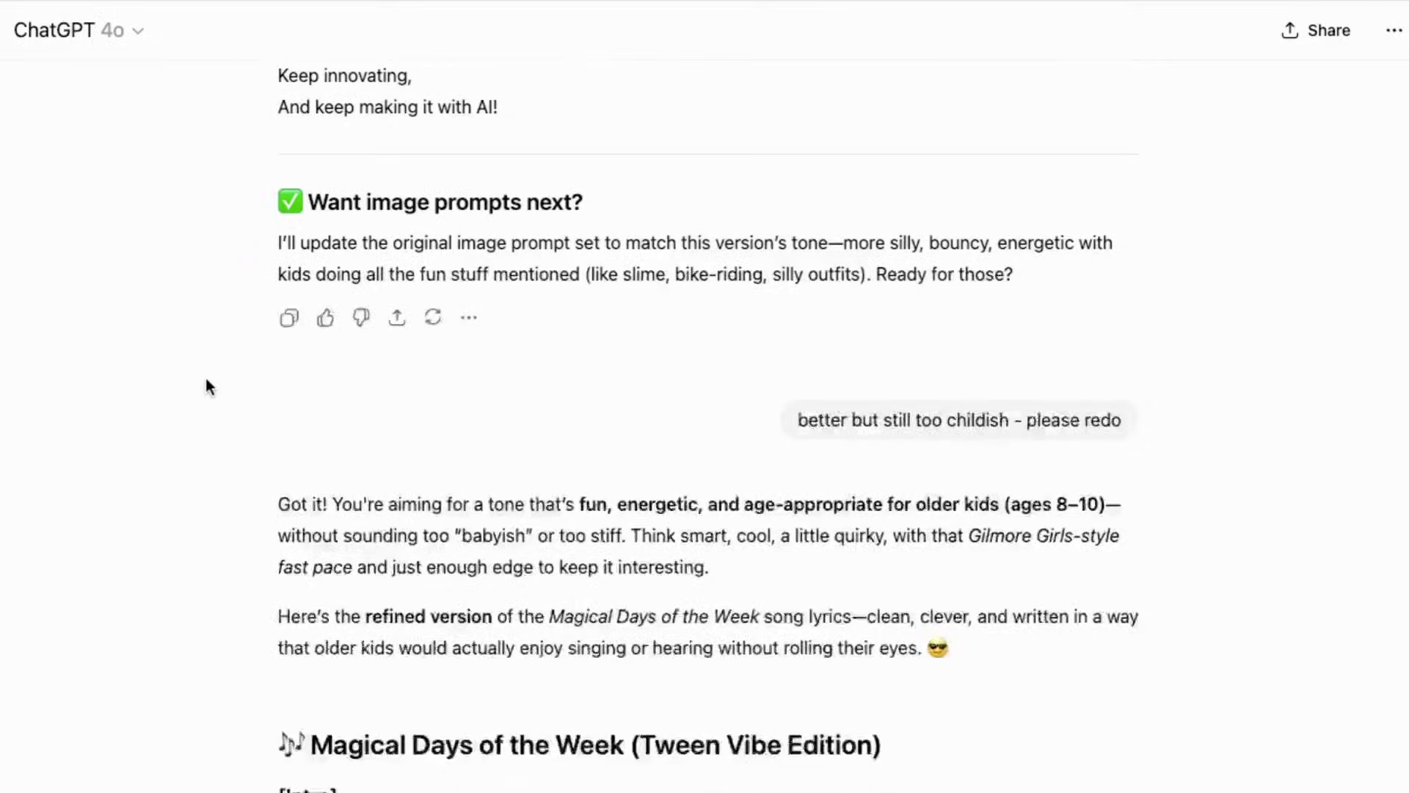
pyautogui.scroll(-6, 205, 379)
pyautogui.scroll(-15, 207, 377)
pyautogui.scroll(-6, 208, 376)
pyautogui.scroll(-10, 209, 376)
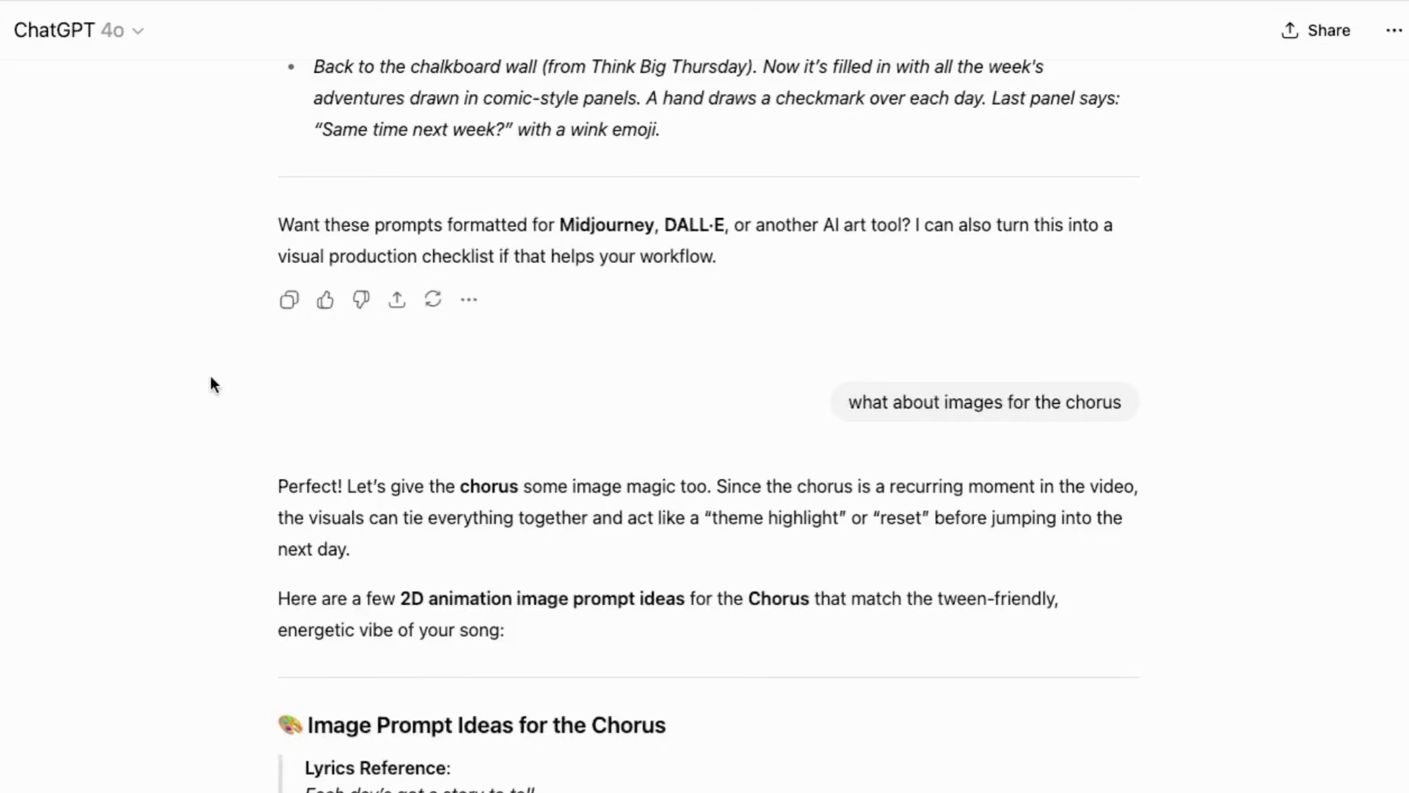
pyautogui.scroll(-15, 211, 378)
pyautogui.scroll(-10, 210, 385)
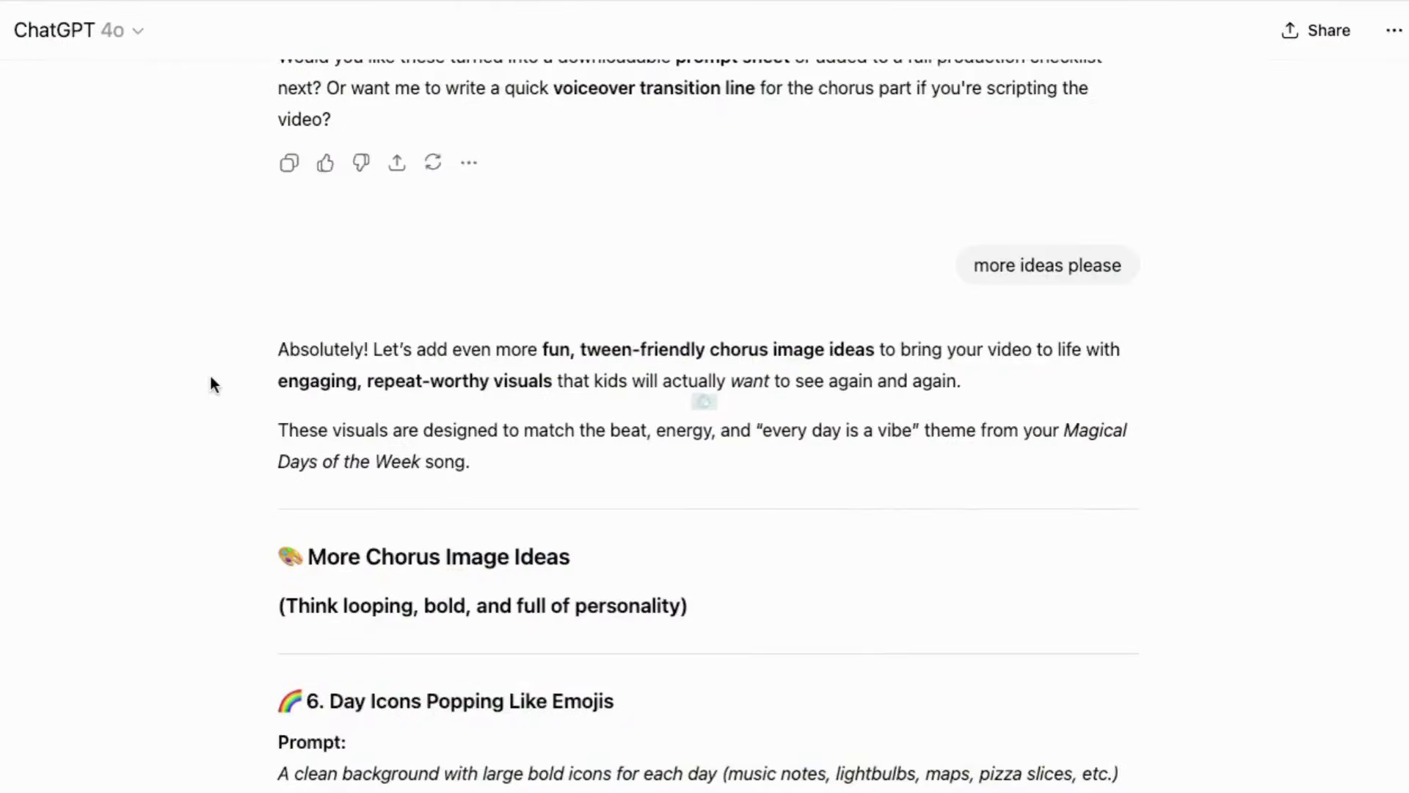
pyautogui.scroll(-10, 210, 382)
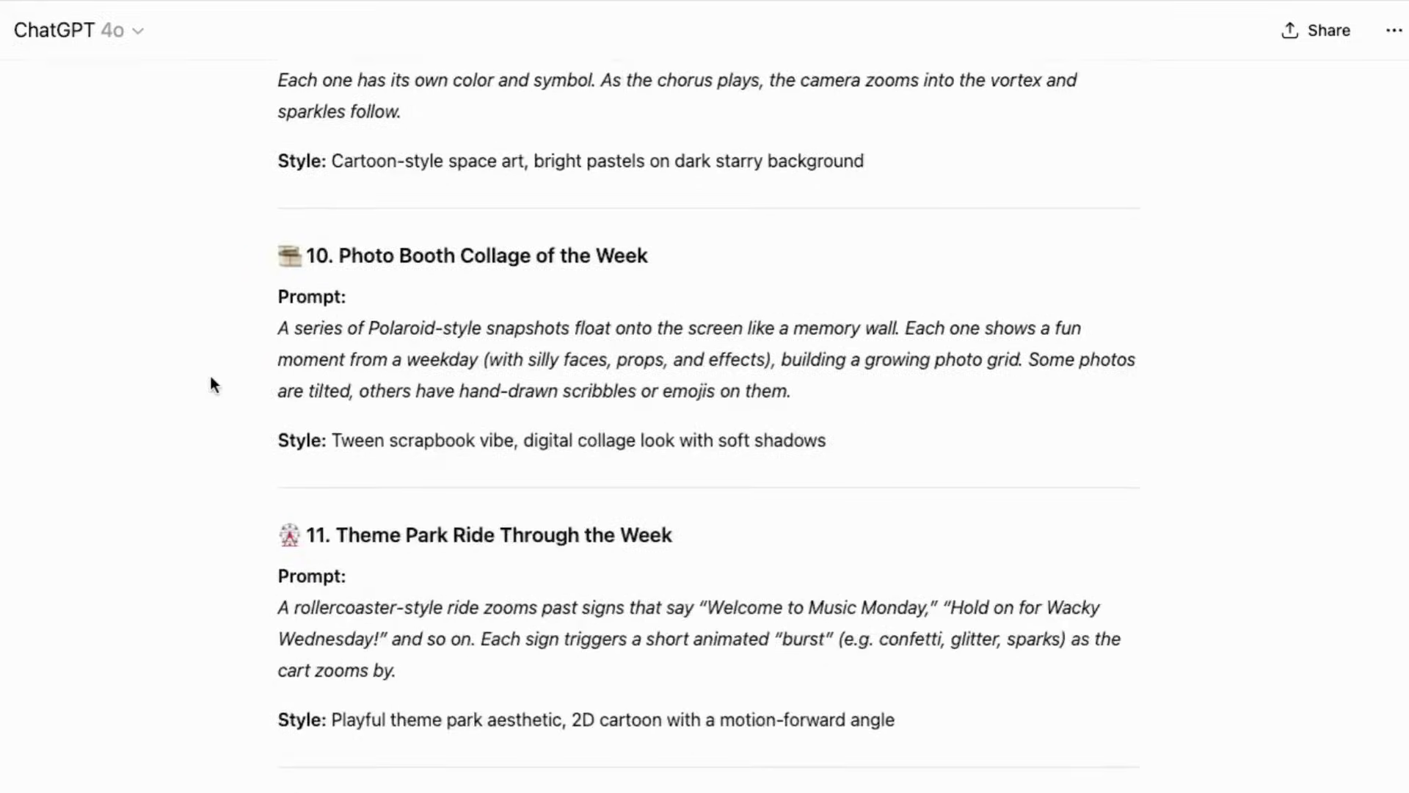
pyautogui.scroll(-15, 210, 377)
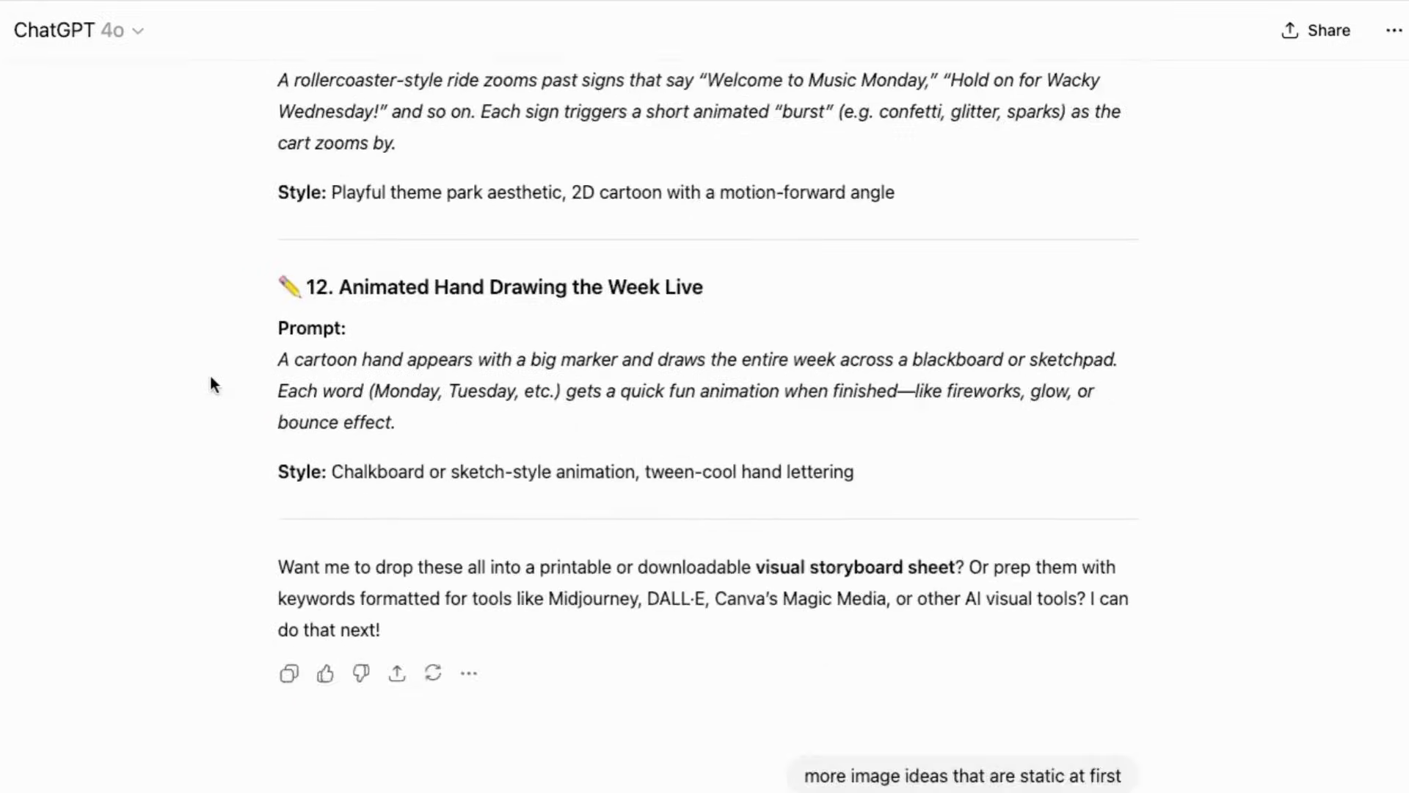
pyautogui.scroll(-20, 211, 379)
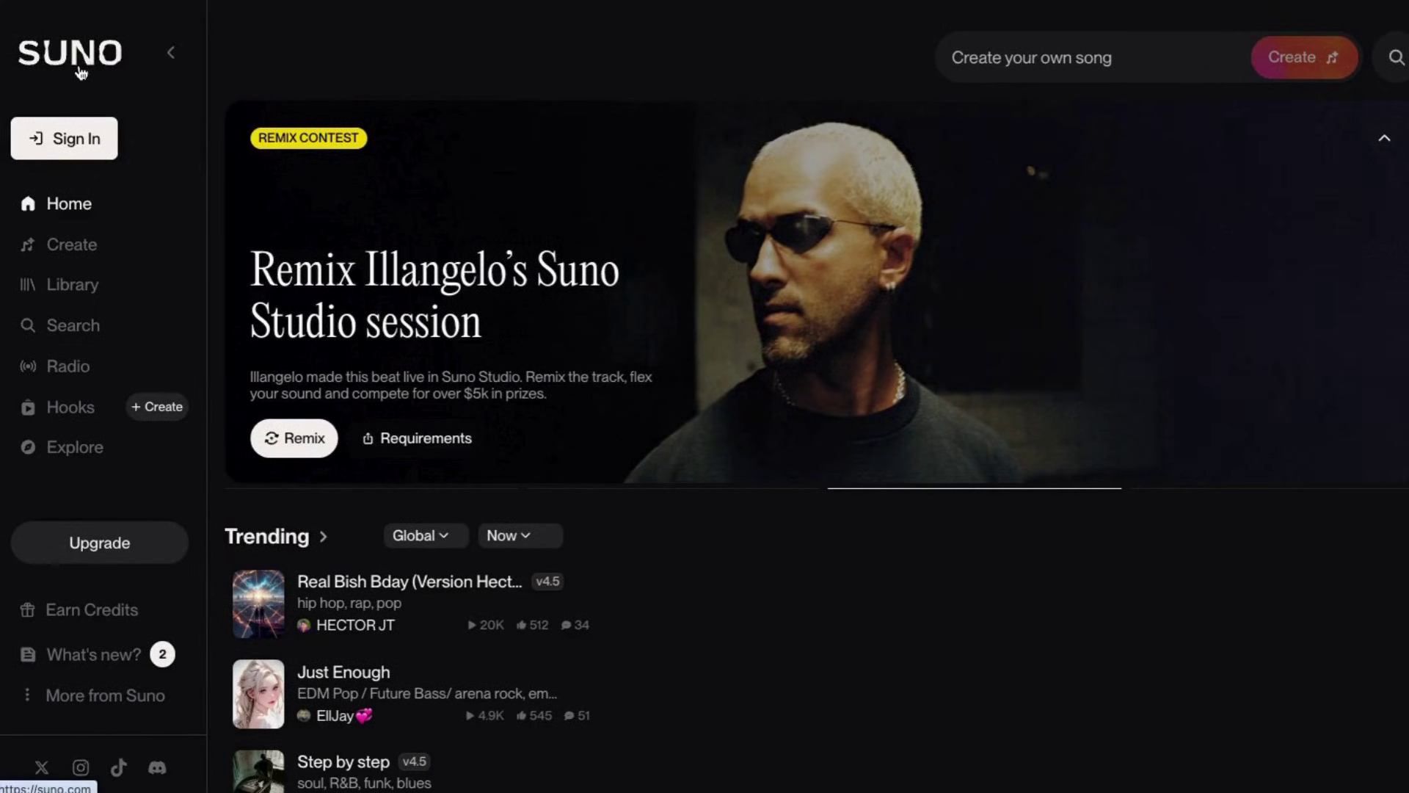
# Switch to Suno, sign in, and open the song creation page.
pyautogui.click(91, 143)
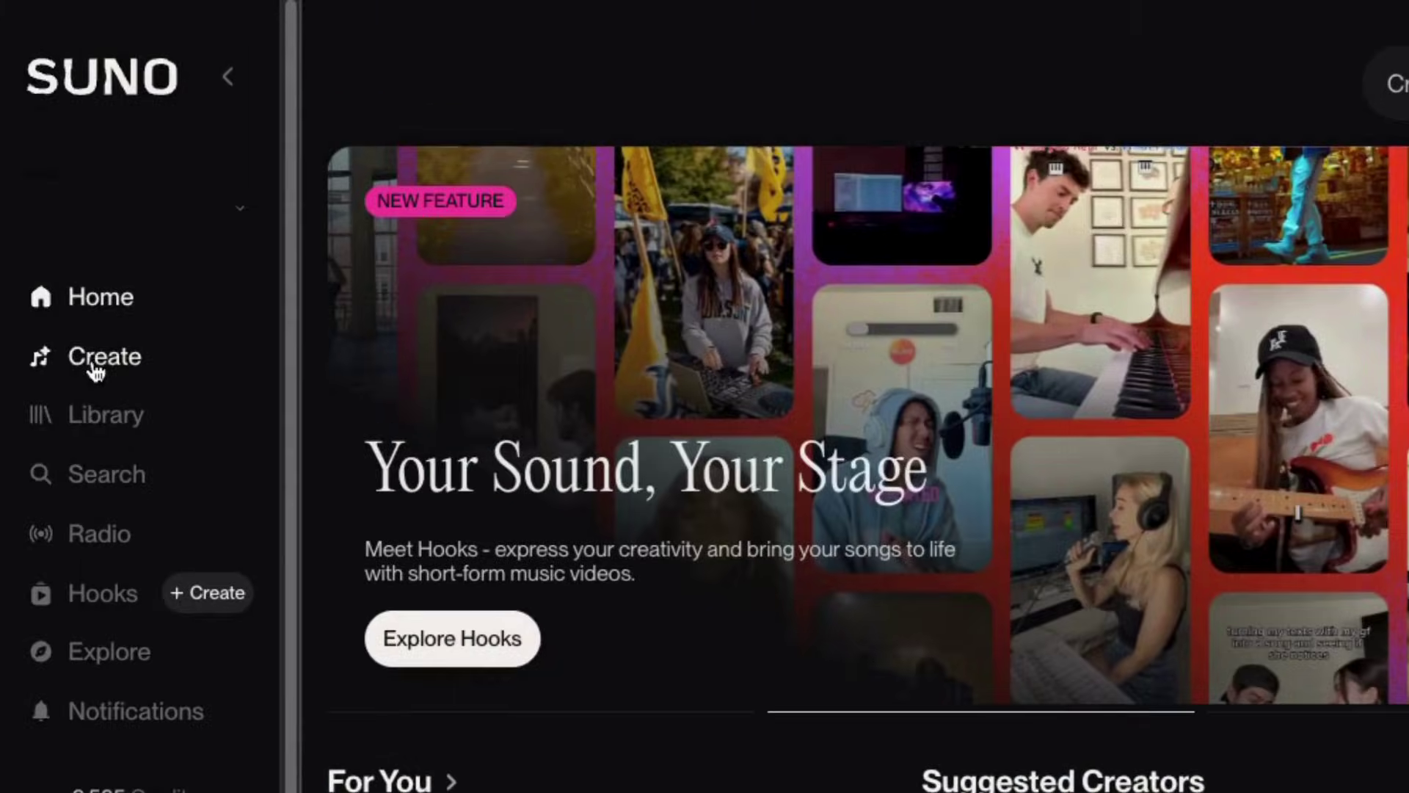
pyautogui.click(65, 247)
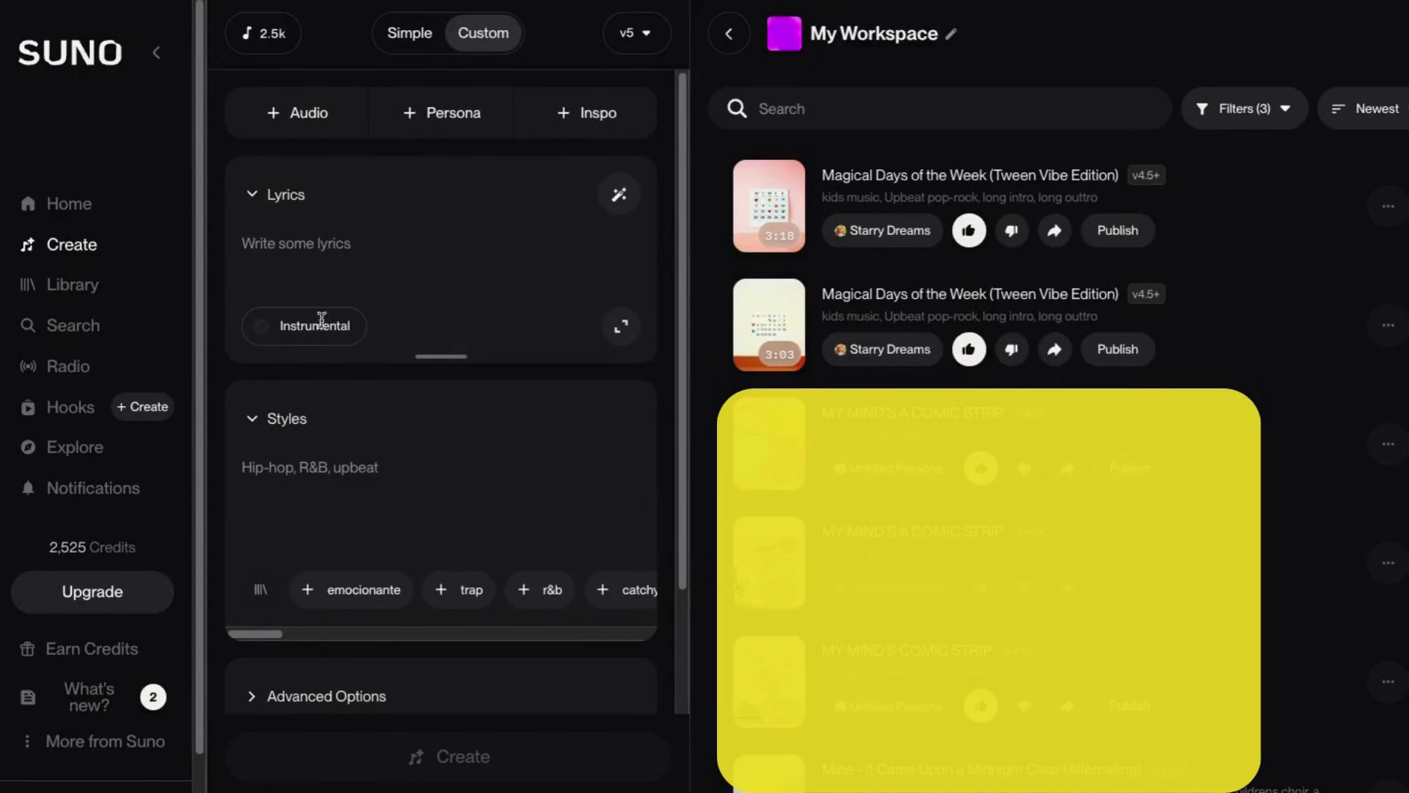
# Add the days-of-the-week lyrics to the song and set its styles to "kids, pop, happy, up tempo".
pyautogui.click(365, 253)
pyautogui.write("Each day's got a vibe, a feel, A little spark, a big-time deal. So roll with it, whatever the weather— The week's more fun when we roll together.")
pyautogui.click(243, 467)
pyautogui.write('ki')
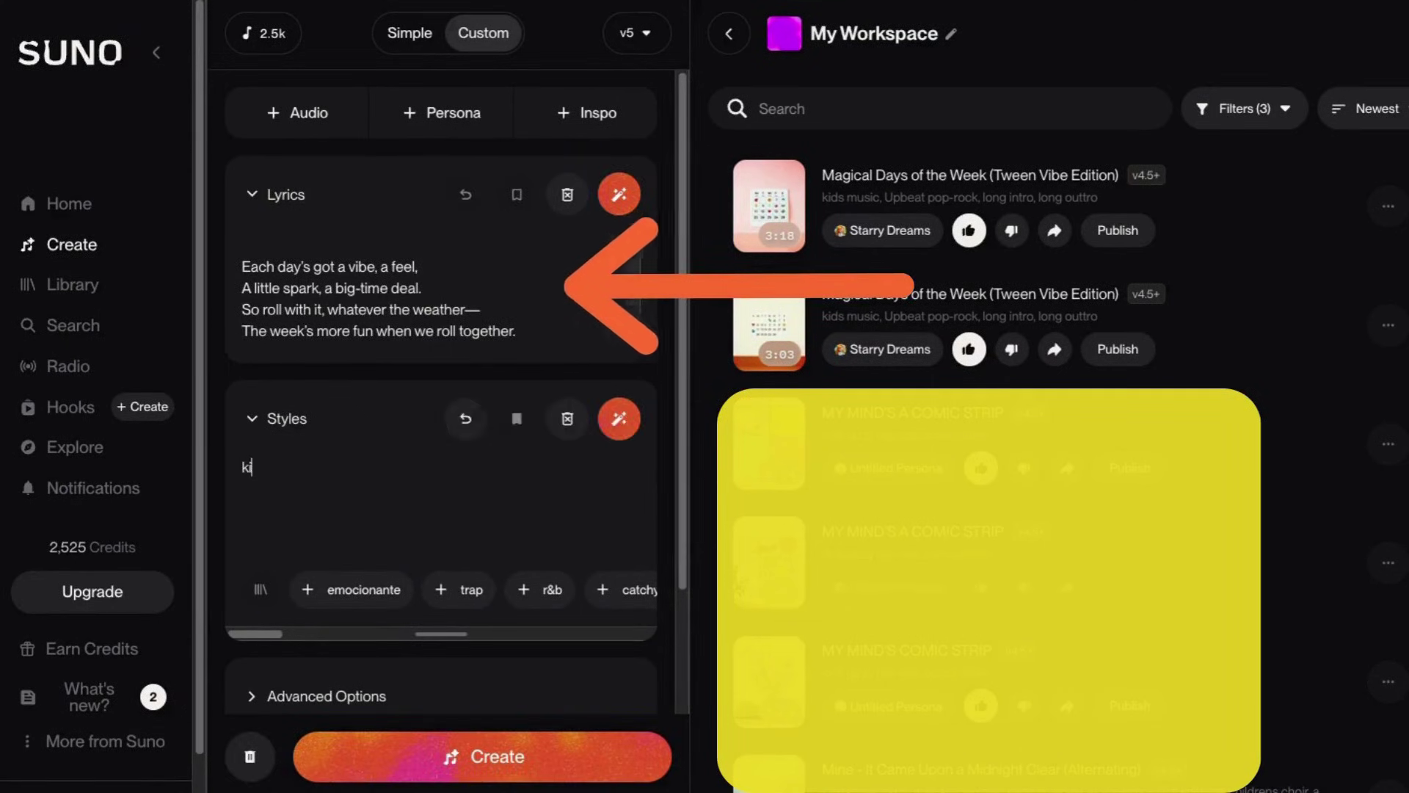
pyautogui.write('ds, pop, happy, up')
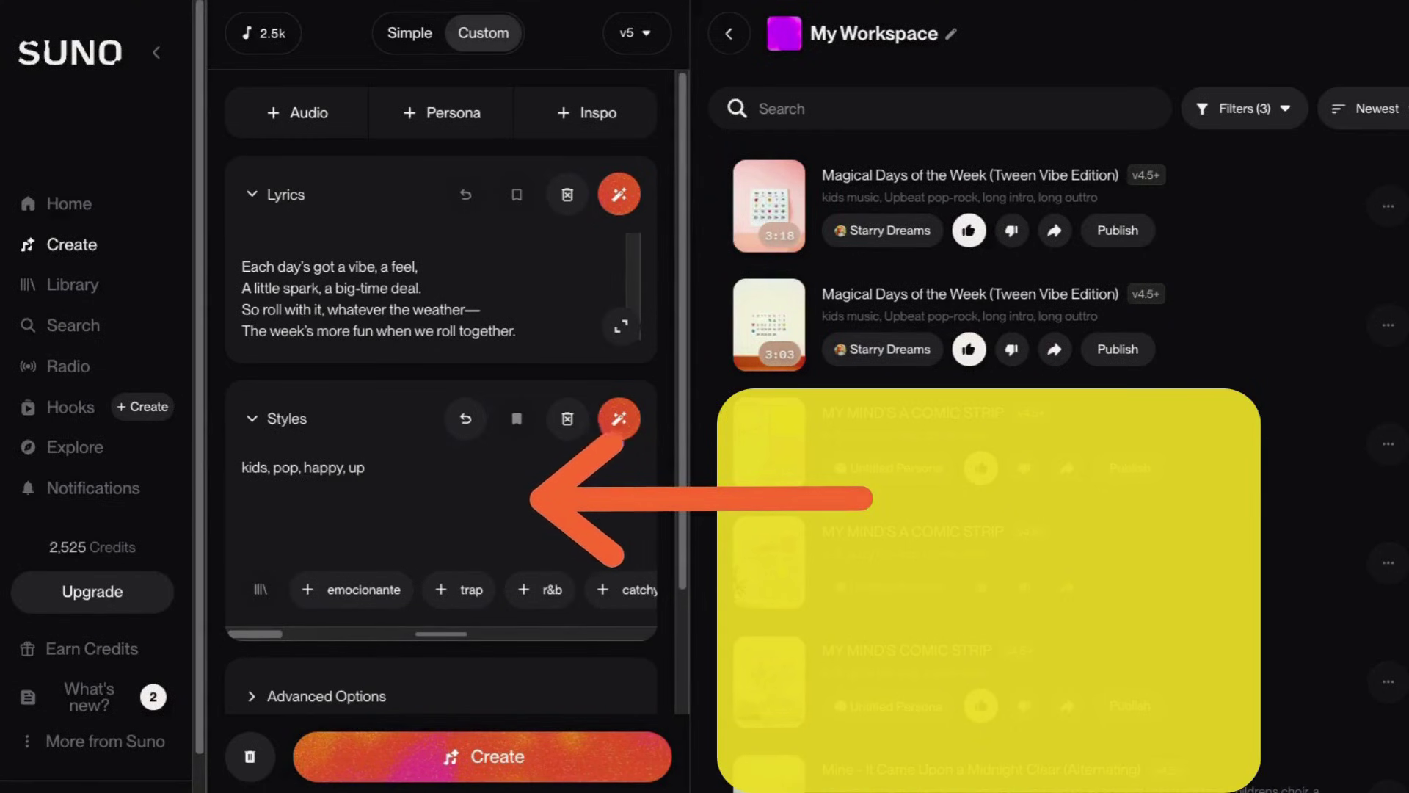
pyautogui.write(' tempo')
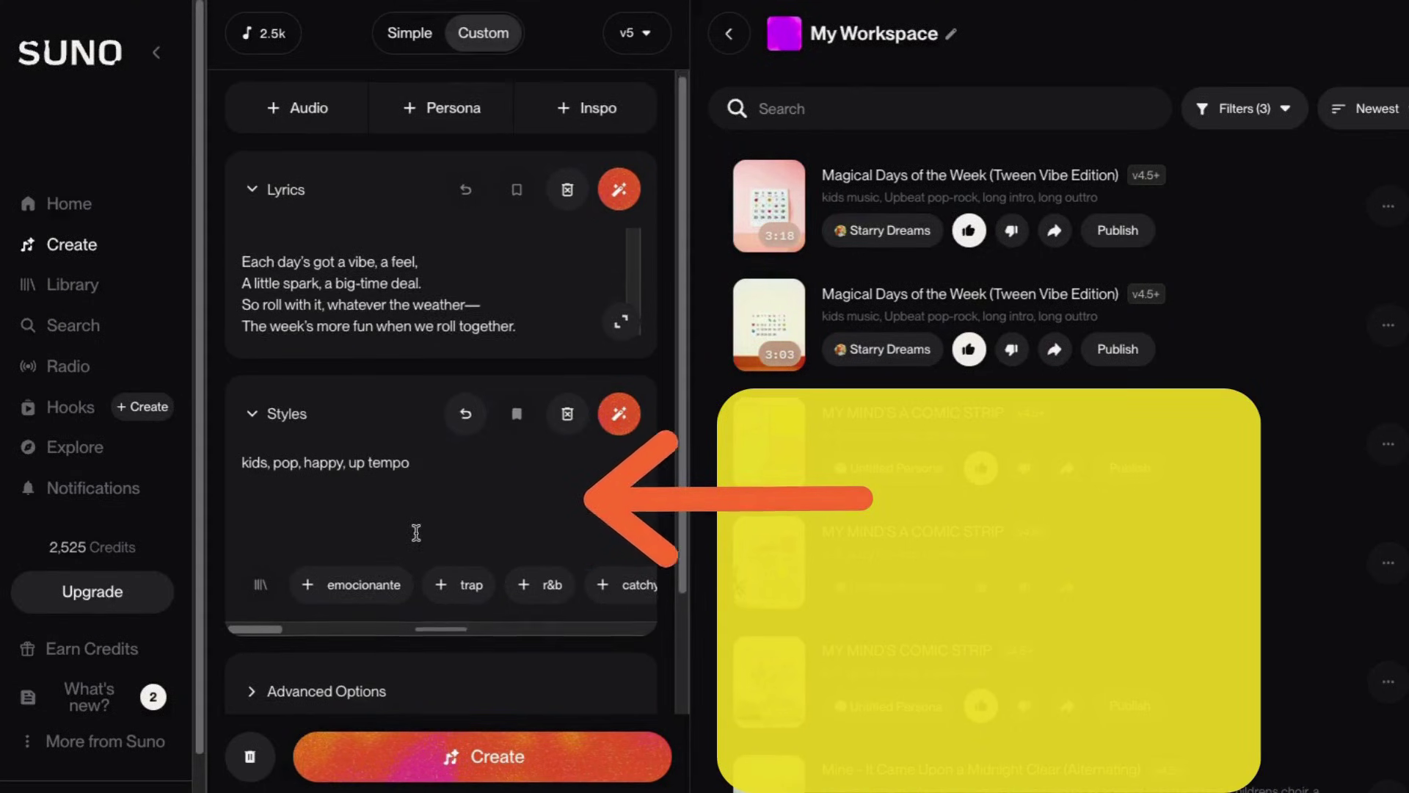
# Set the vocal gender to Female in the advanced options and title the song "Days of the Week".
pyautogui.scroll(-2, 335, 534)
pyautogui.click(335, 533)
pyautogui.scroll(-3, 494, 573)
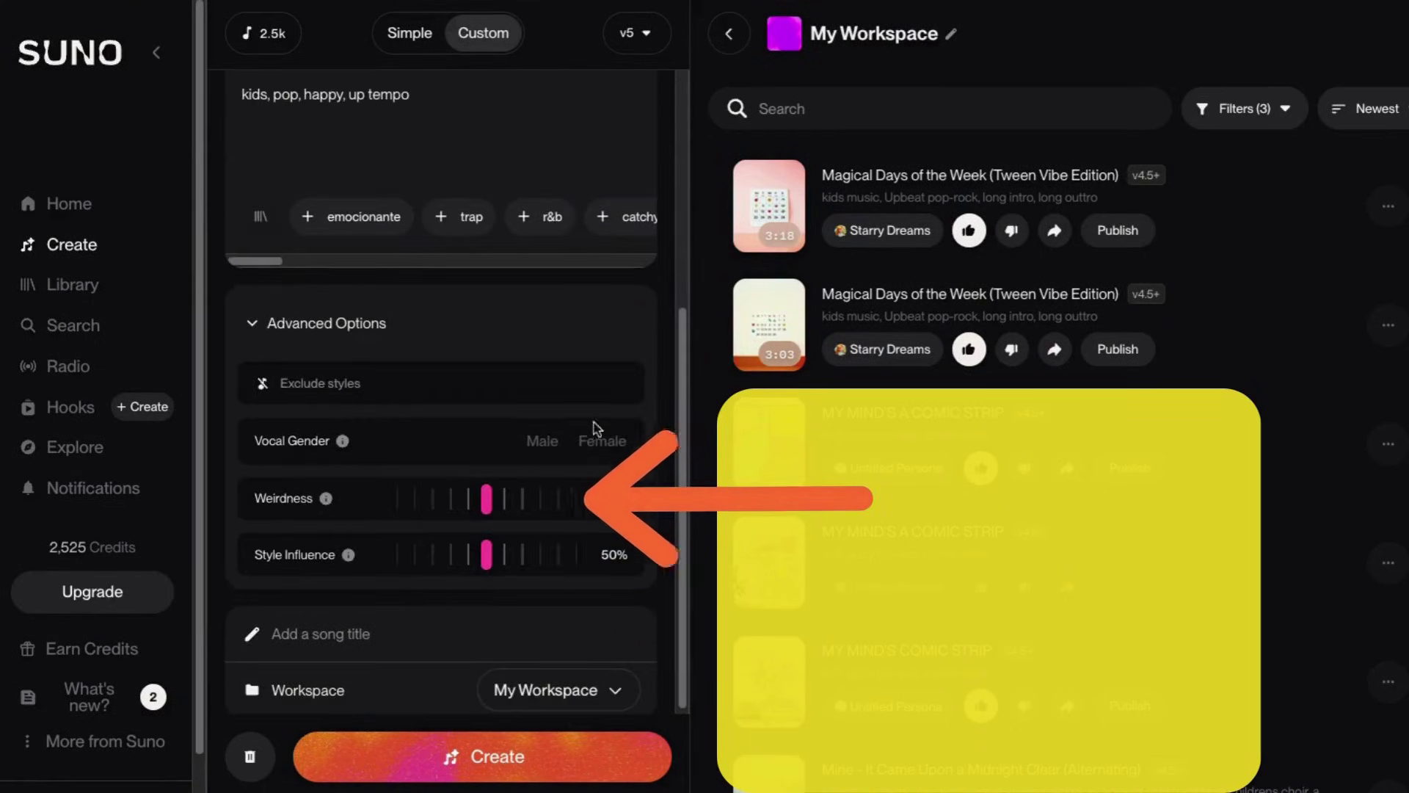
pyautogui.click(315, 633)
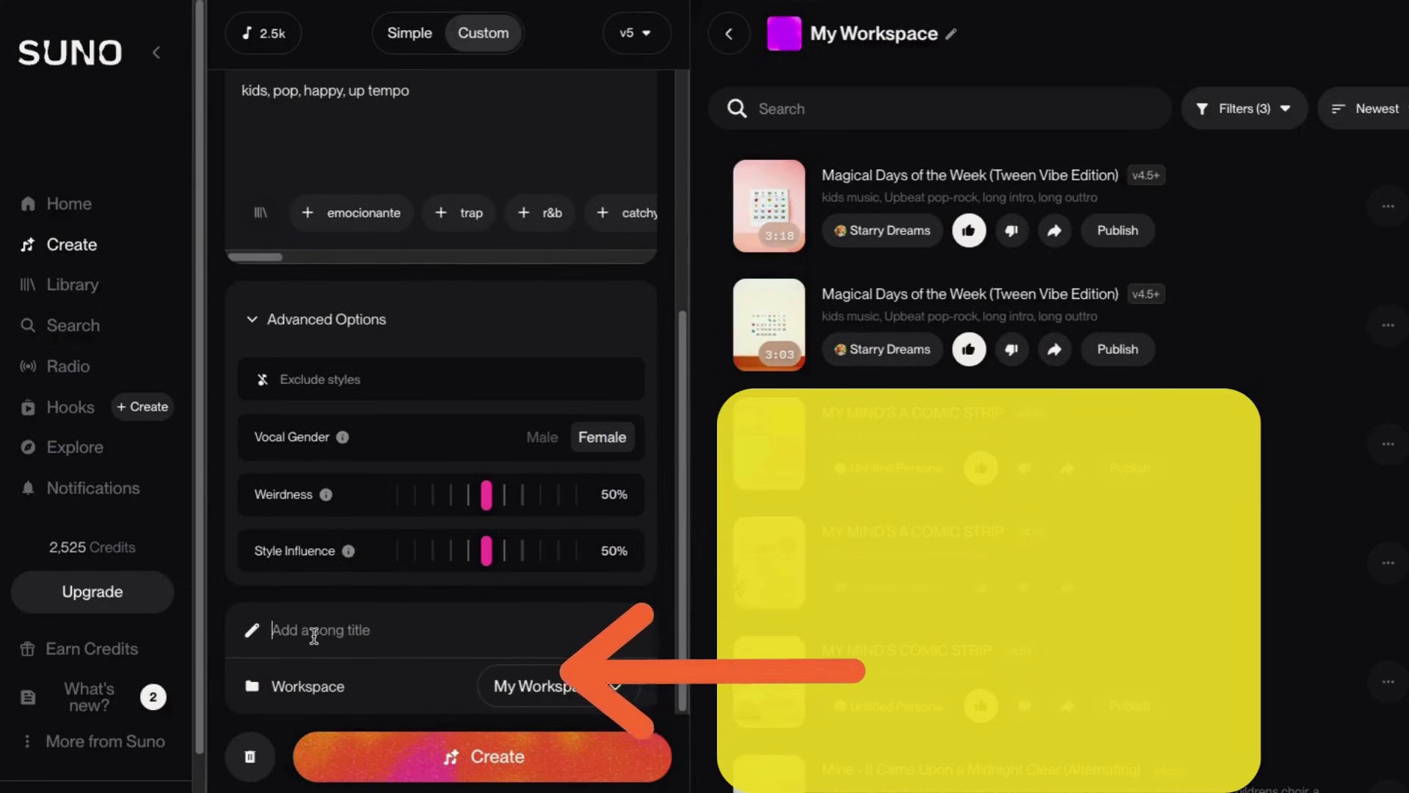
pyautogui.write('Days of the Week')
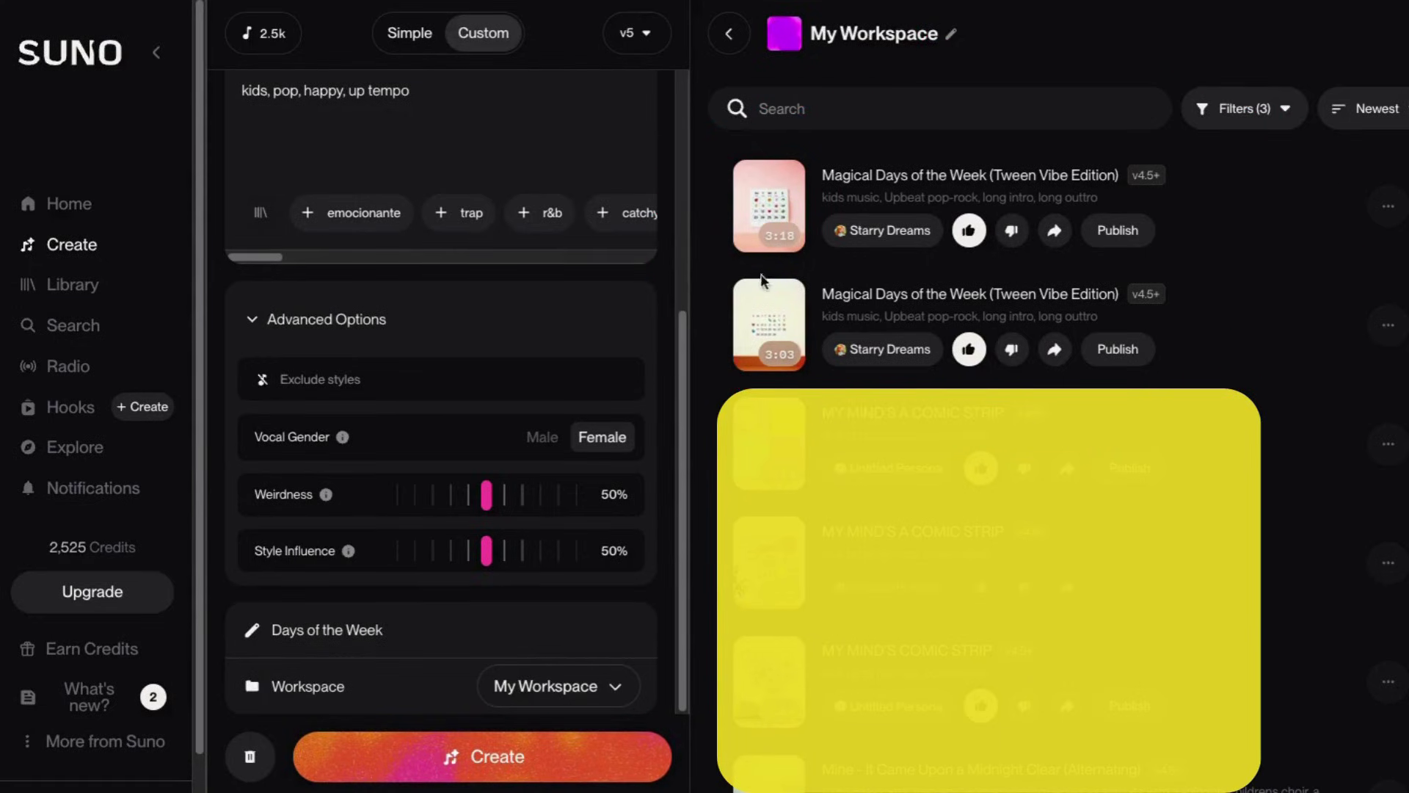
# Play both workspace versions of "Magical Days of the Week (Tween Vibe Edition)" to compare them.
pyautogui.click(767, 207)
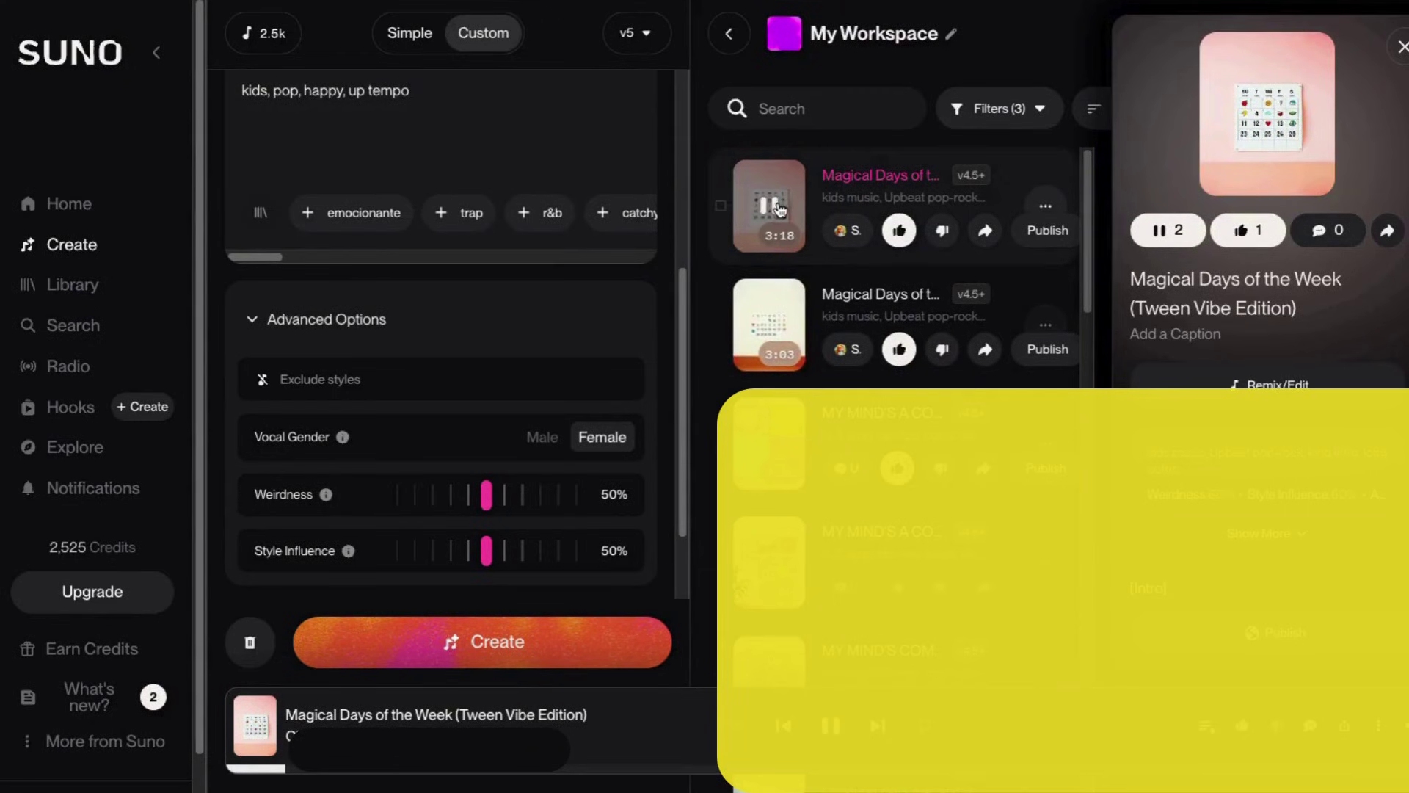
pyautogui.click(768, 327)
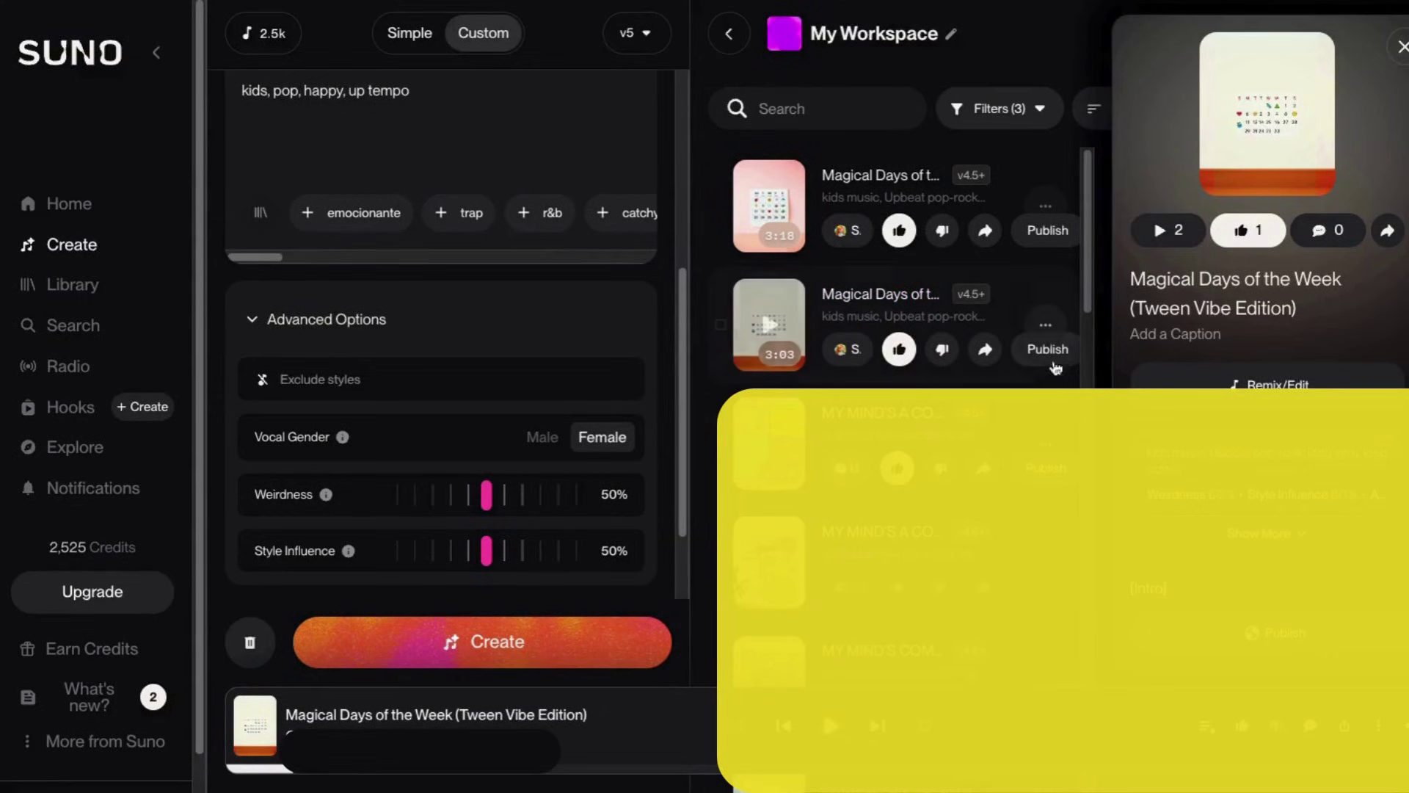
# Download the 3:03 version of "Magical Days of the Week (Tween Vibe Edition)" as MP3 audio.
pyautogui.click(1046, 328)
pyautogui.moveTo(1007, 679)
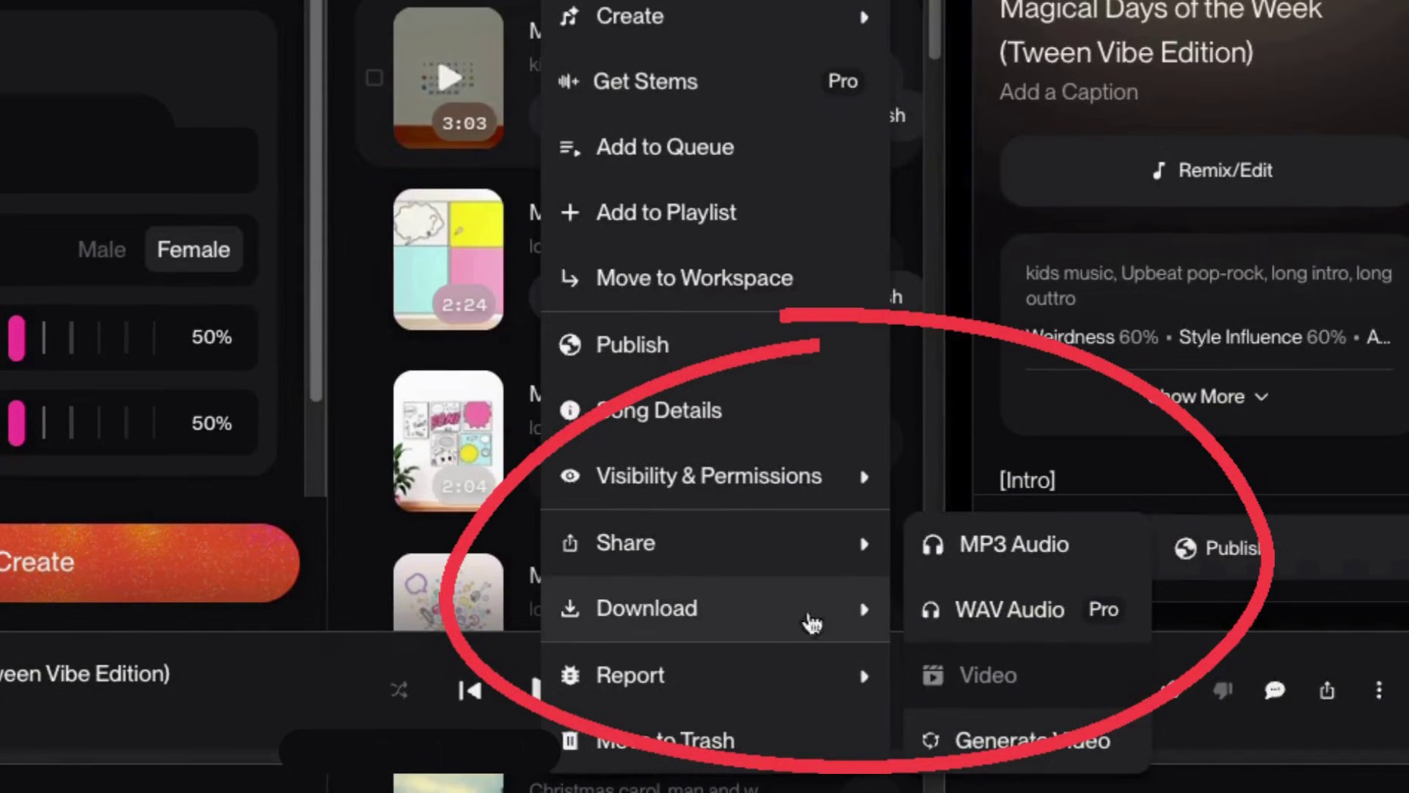
pyautogui.click(955, 552)
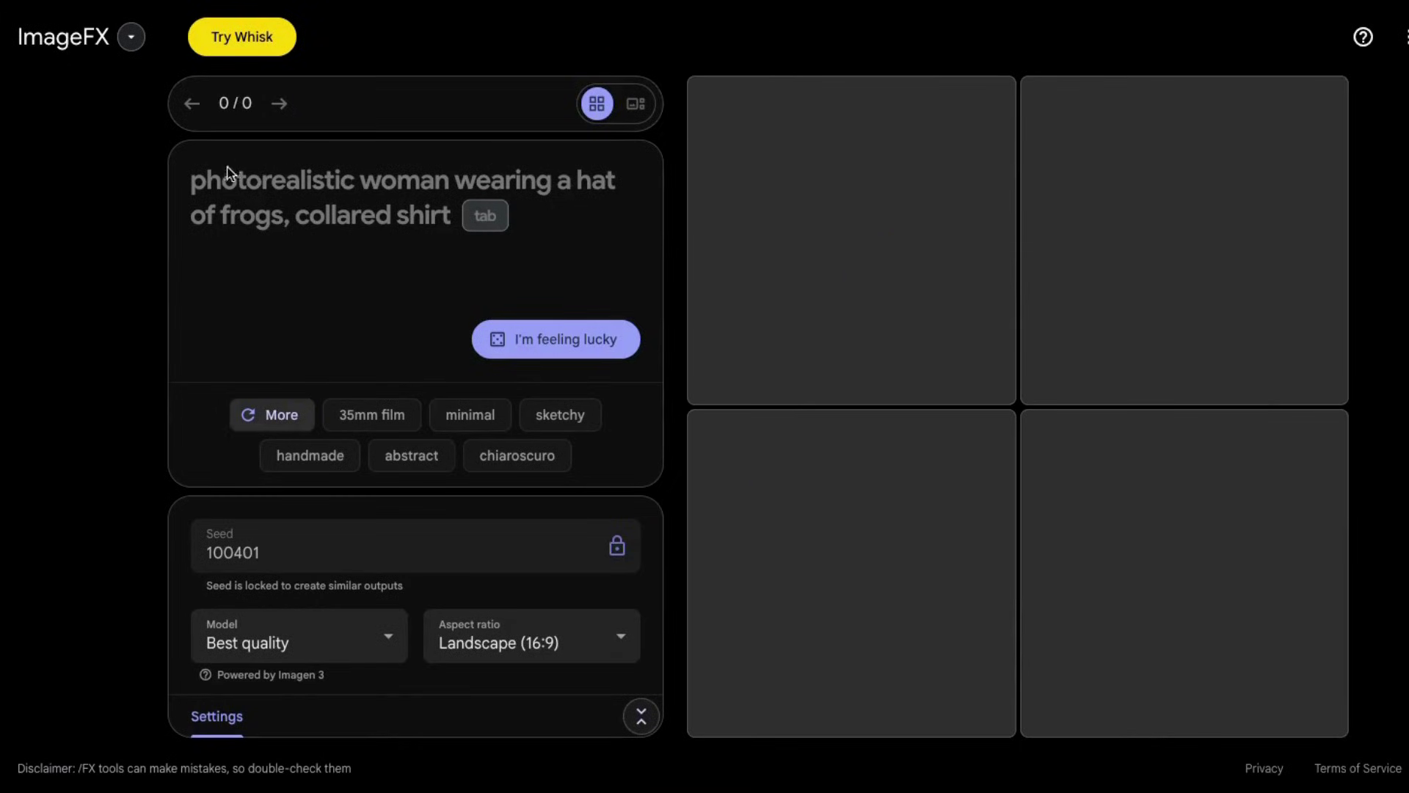
# In ImageFX, generate images from the prompt with confetti and a moonwalking kid, and set the aspect ratio to Mobile landscape (4:3).
pyautogui.click(244, 243)
pyautogui.write('confetti in the air. One kid moonwalking while others cheer. Bright colors, lots of motion and silly fun.')
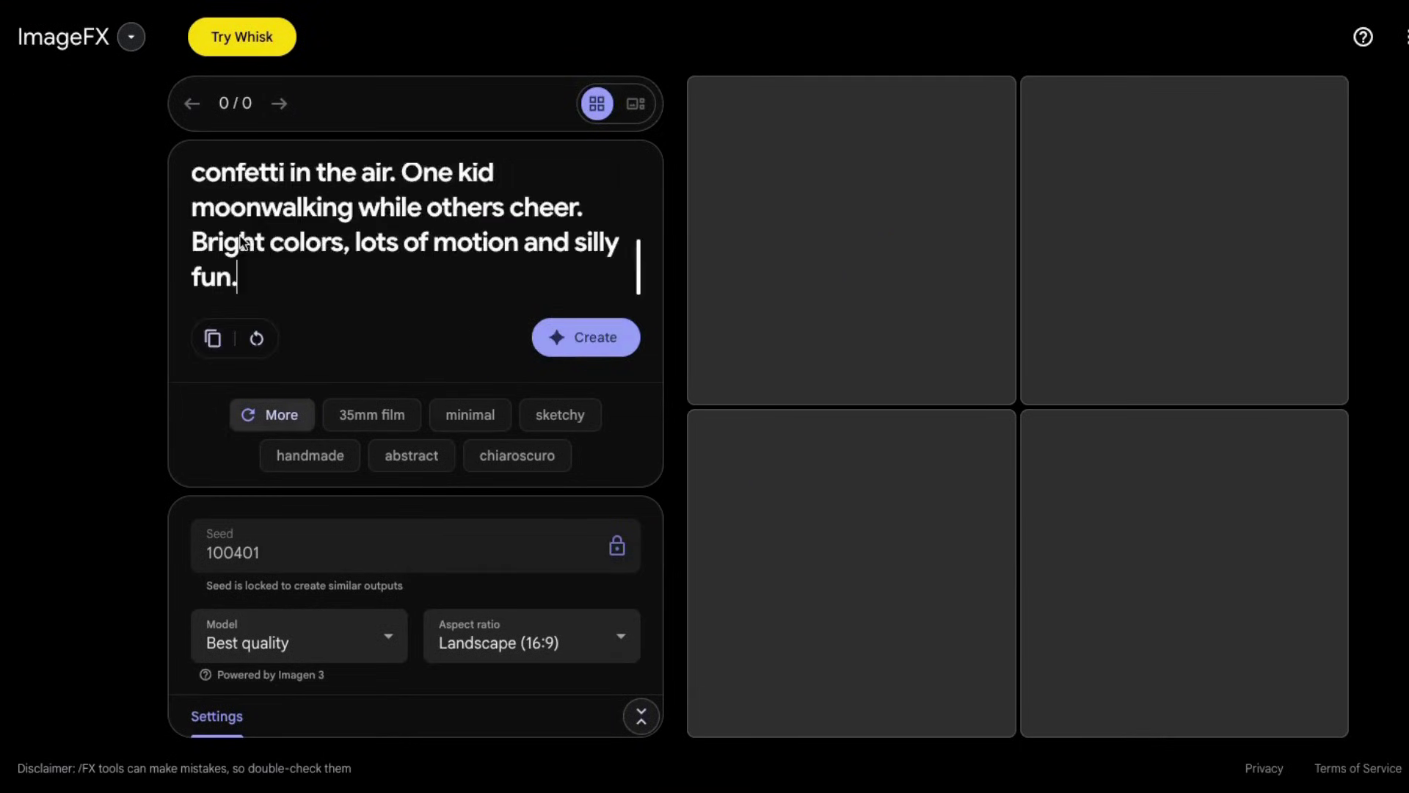
pyautogui.click(600, 339)
pyautogui.click(473, 636)
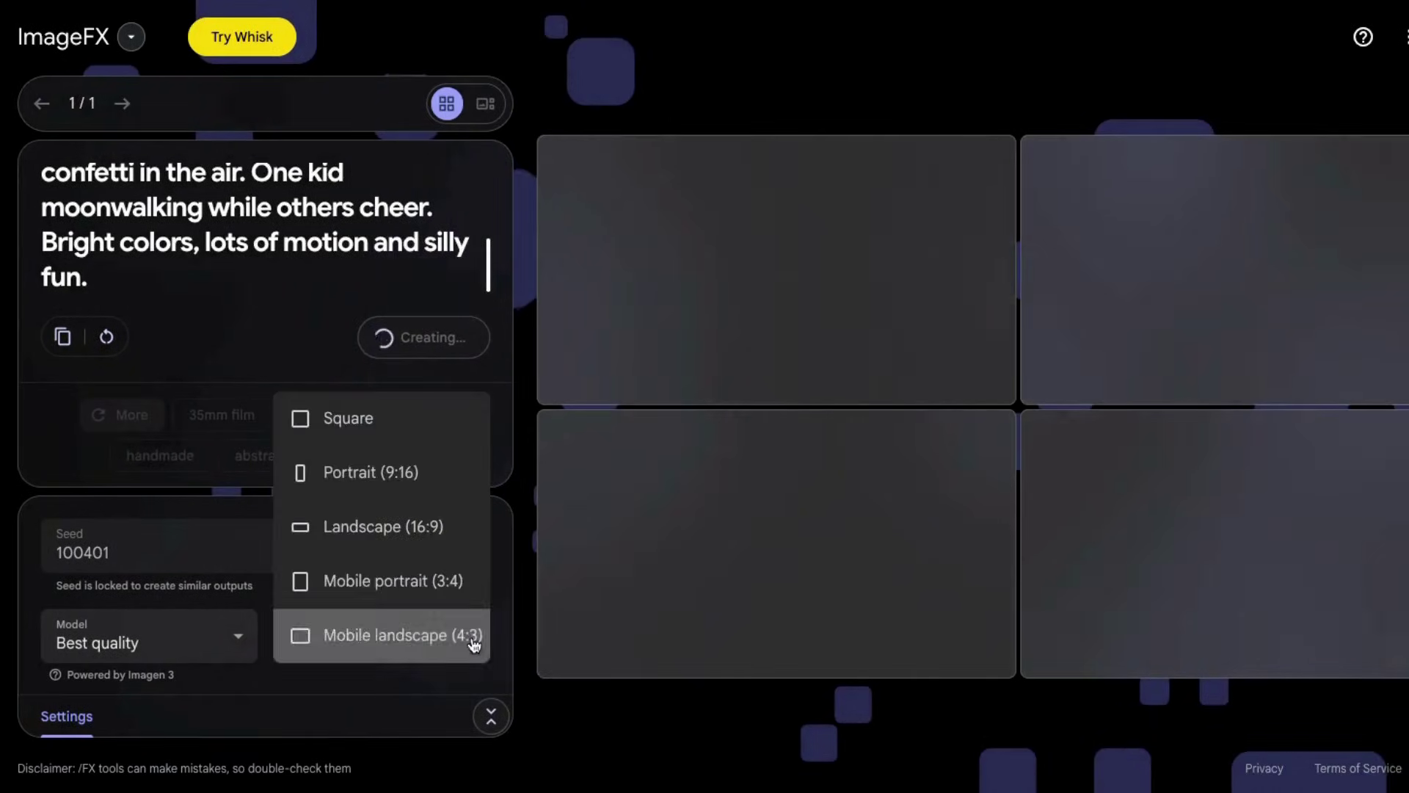
pyautogui.click(346, 633)
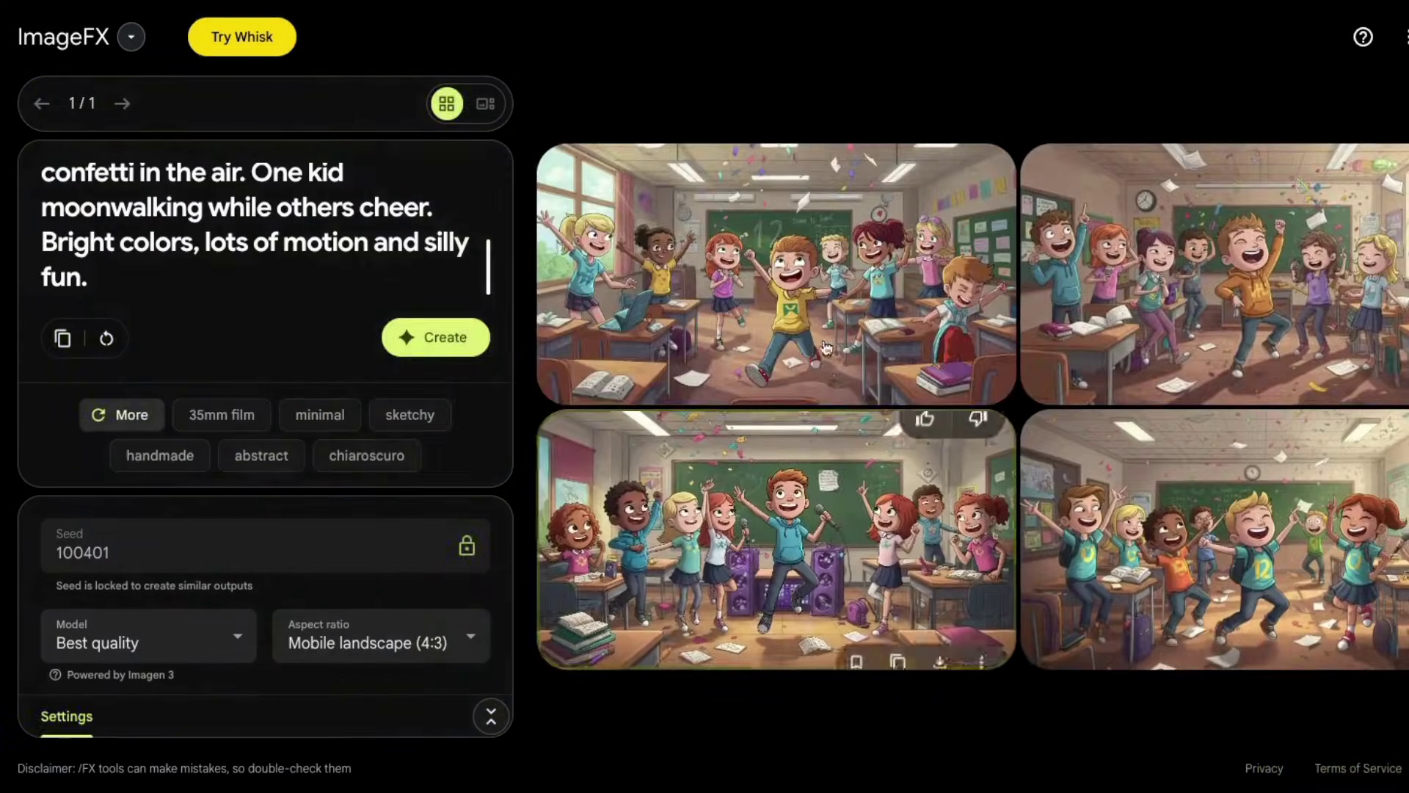
# Preview the generated classroom images and download the third one, with the boy dancing in front of purple speakers.
pyautogui.click(719, 280)
pyautogui.click(947, 591)
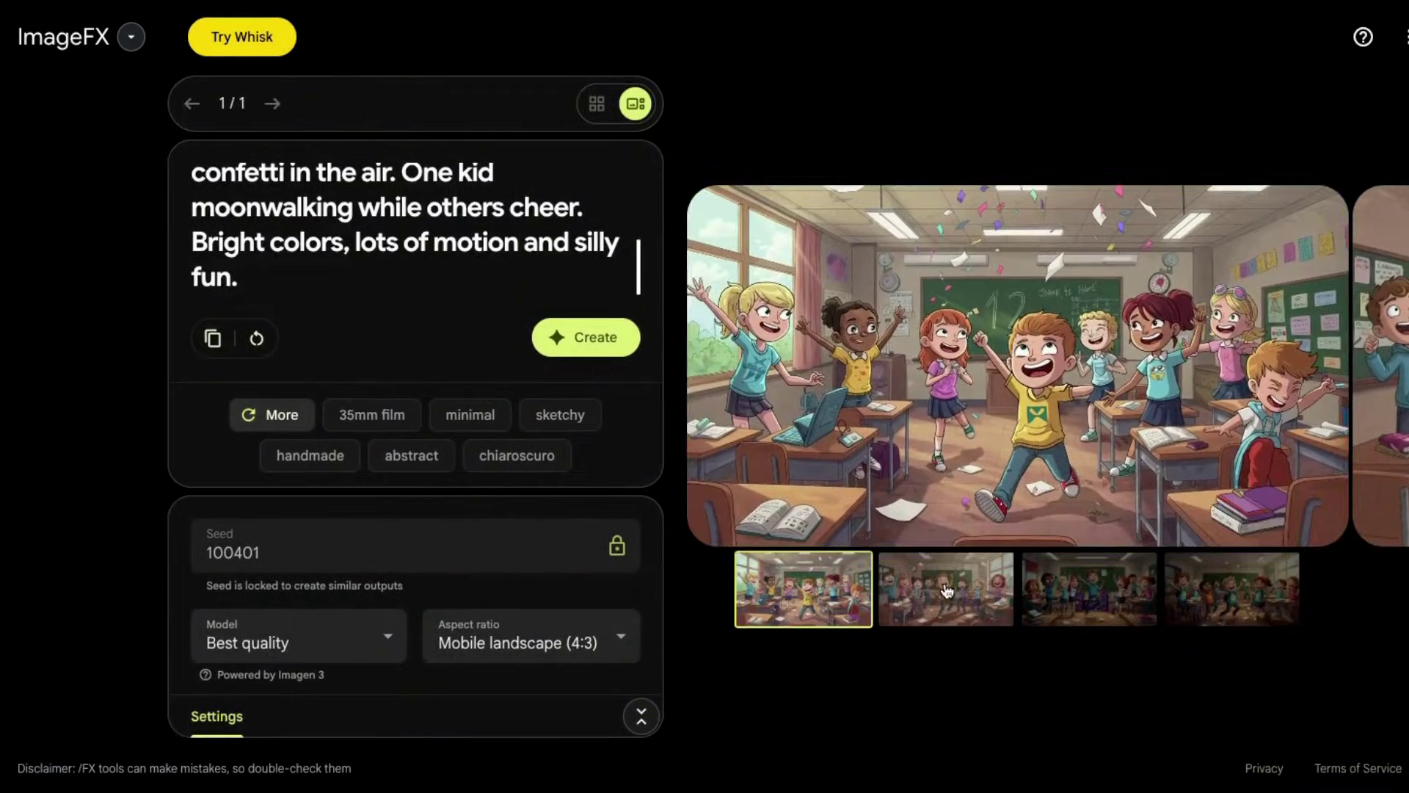
pyautogui.click(1090, 589)
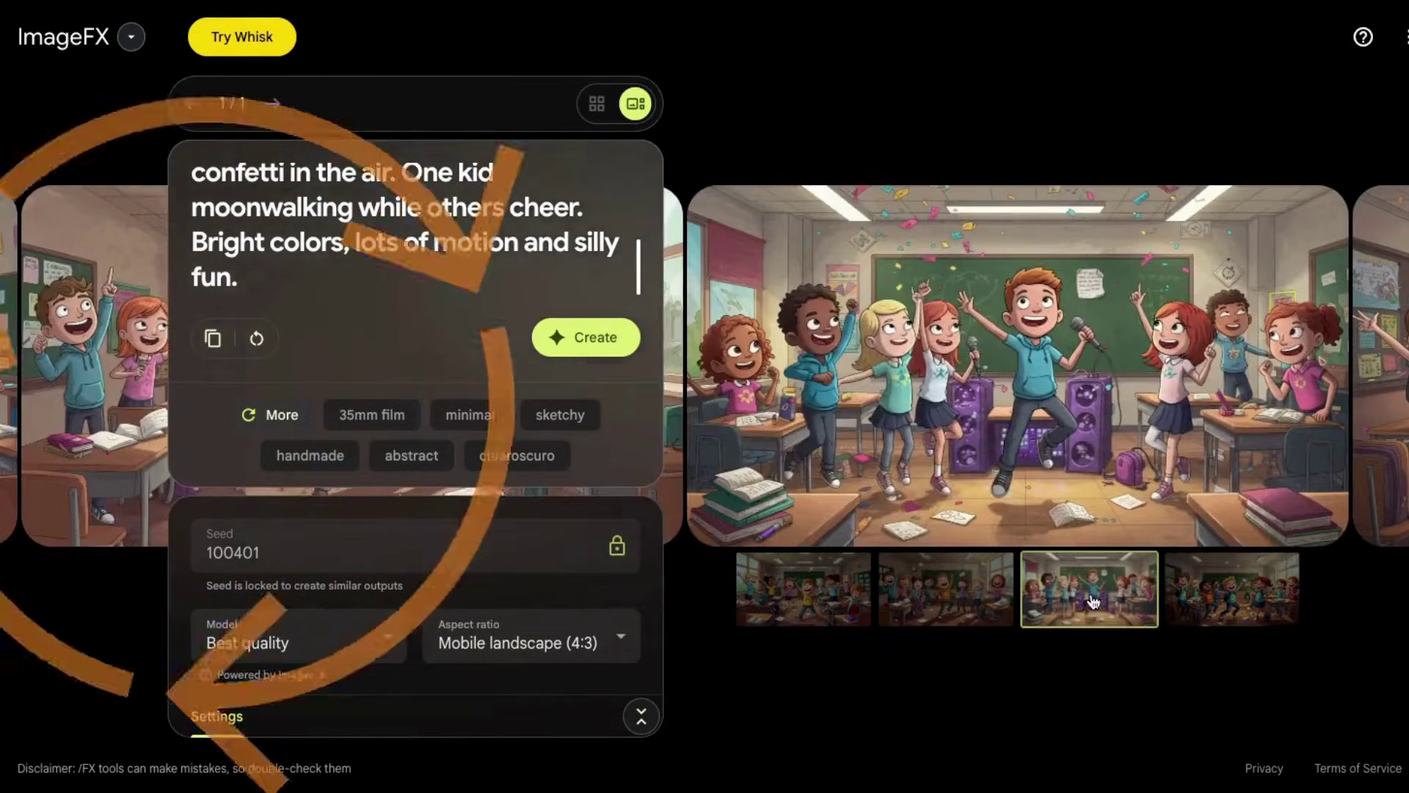
pyautogui.moveTo(1272, 520)
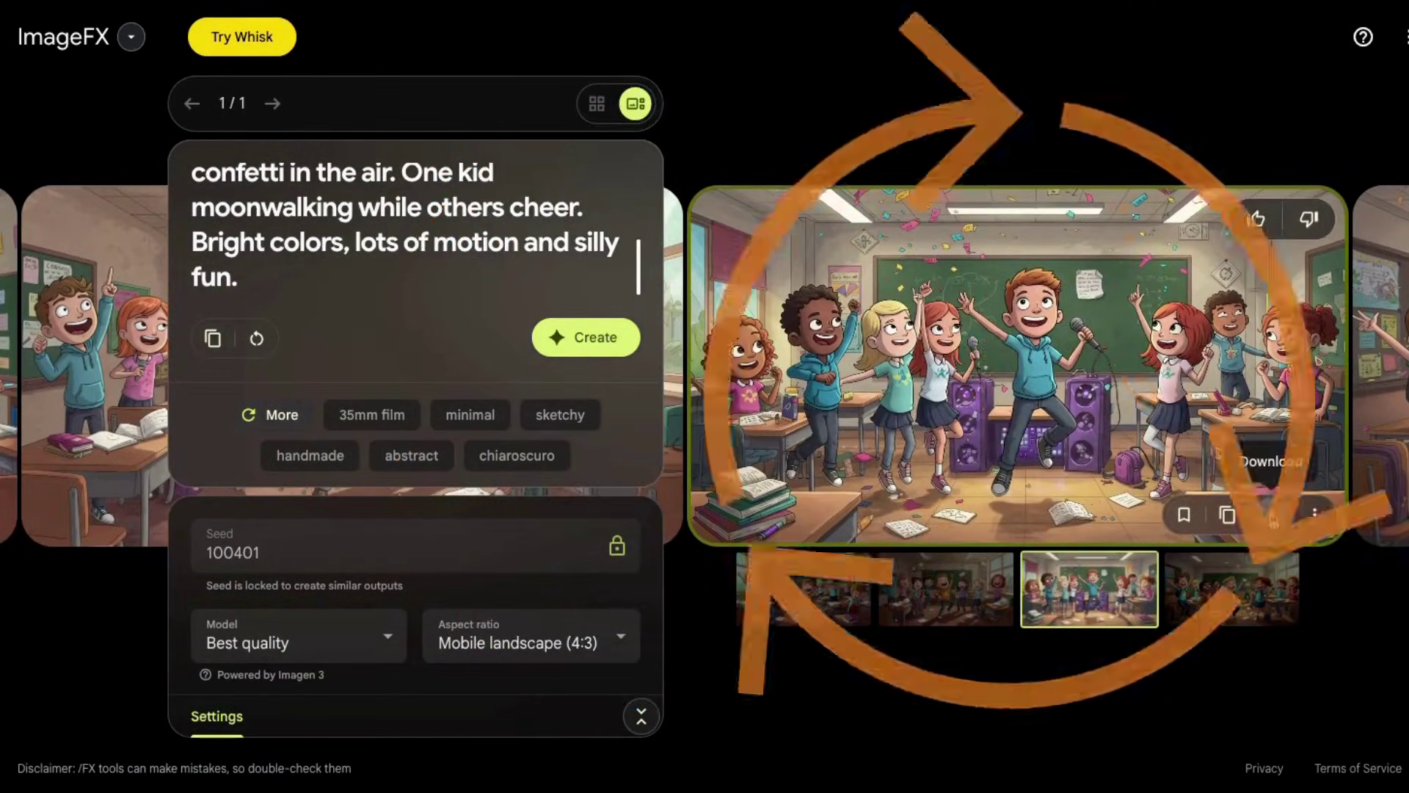
pyautogui.click(1272, 516)
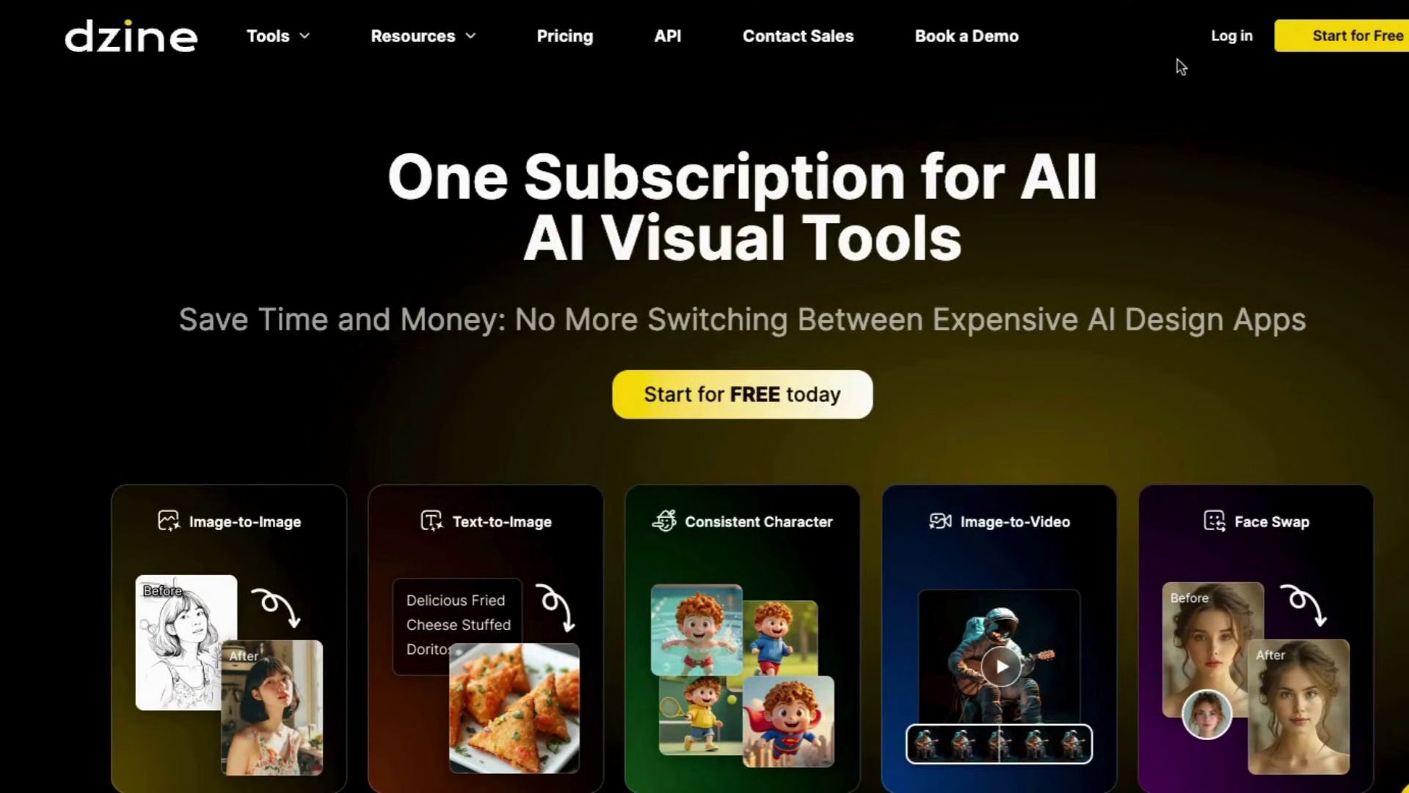
# Switch to Dzine, log in, and start a new blank project.
pyautogui.click(1235, 38)
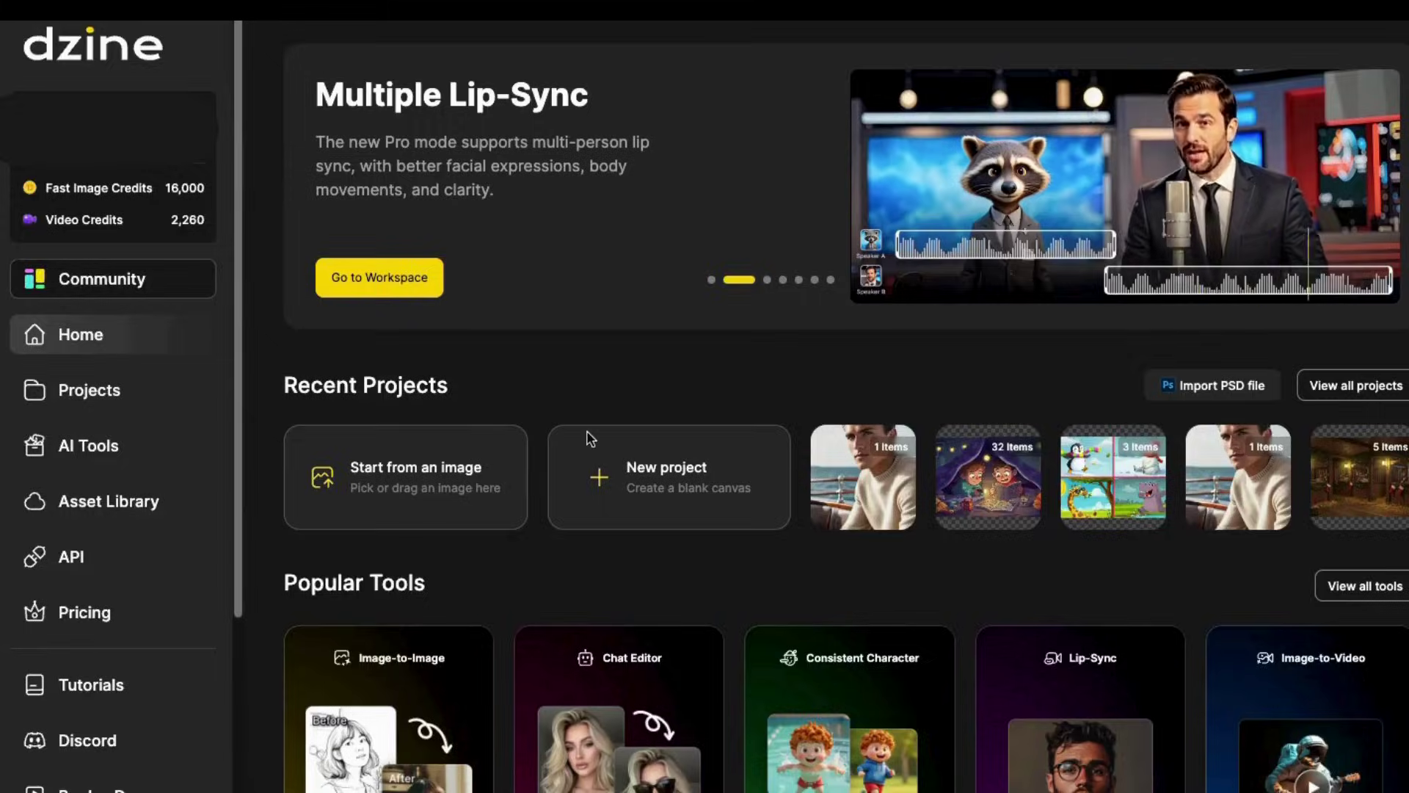
pyautogui.scroll(-6, 587, 439)
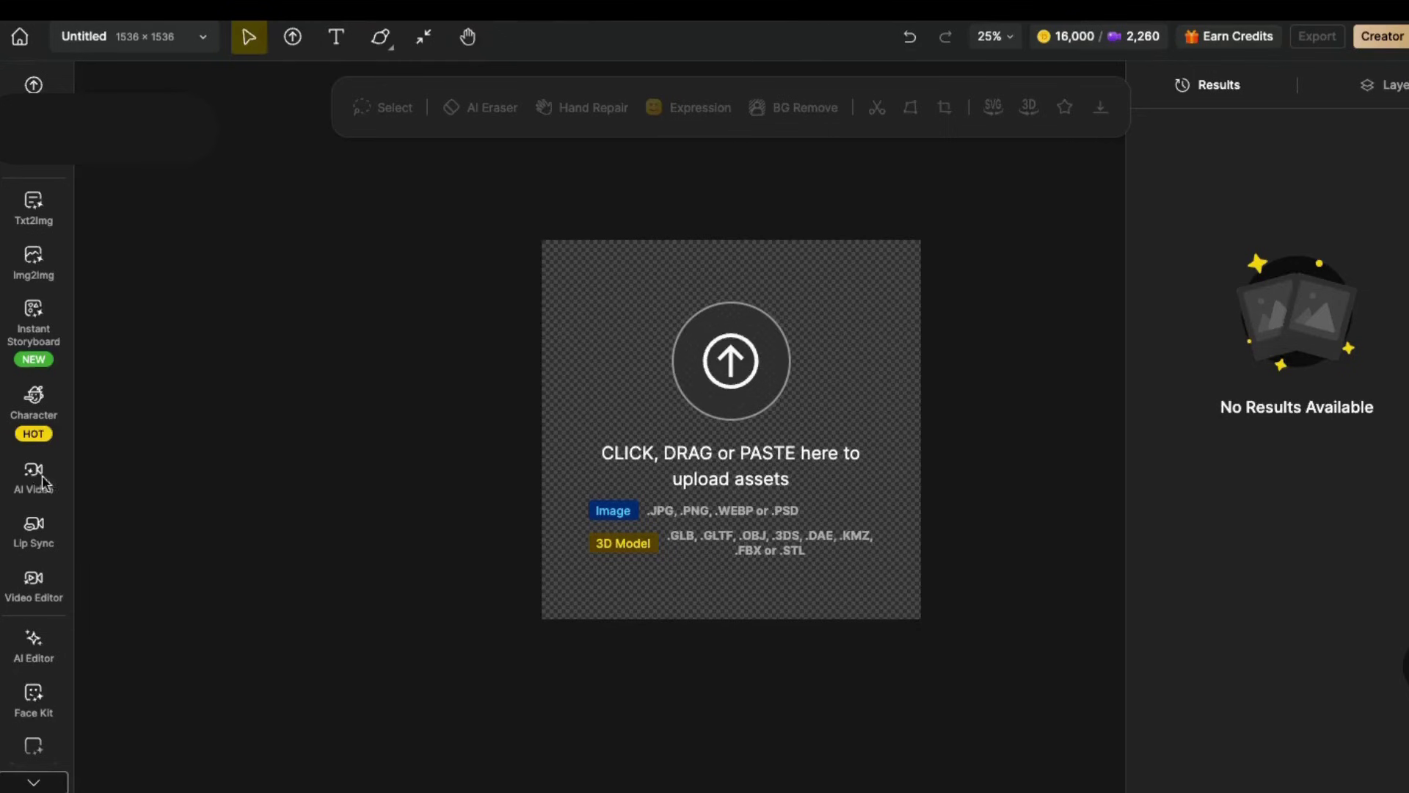
# Open the AI Video tool with Kling 2.1 Std and add the picture of kids in the park as the start frame.
pyautogui.click(36, 480)
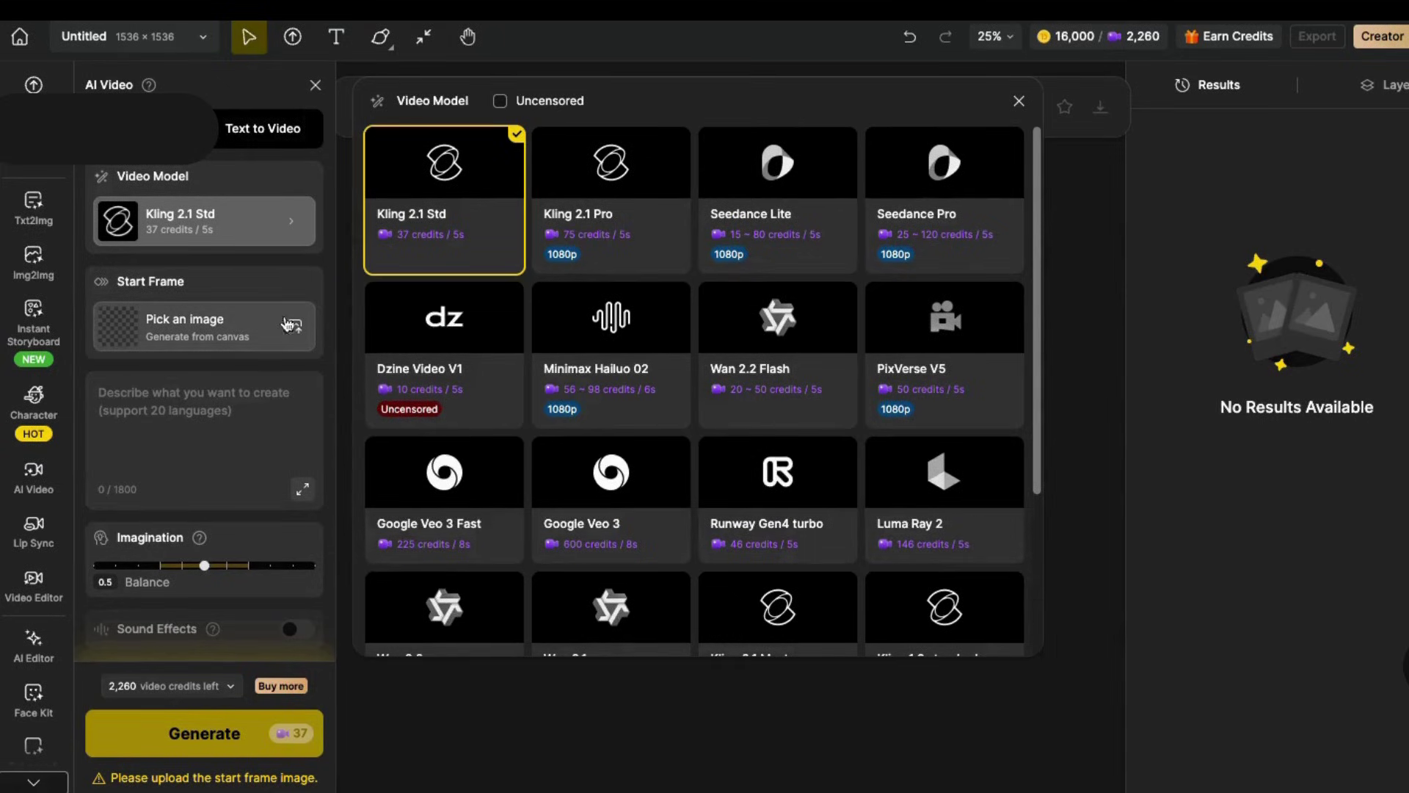
pyautogui.click(198, 328)
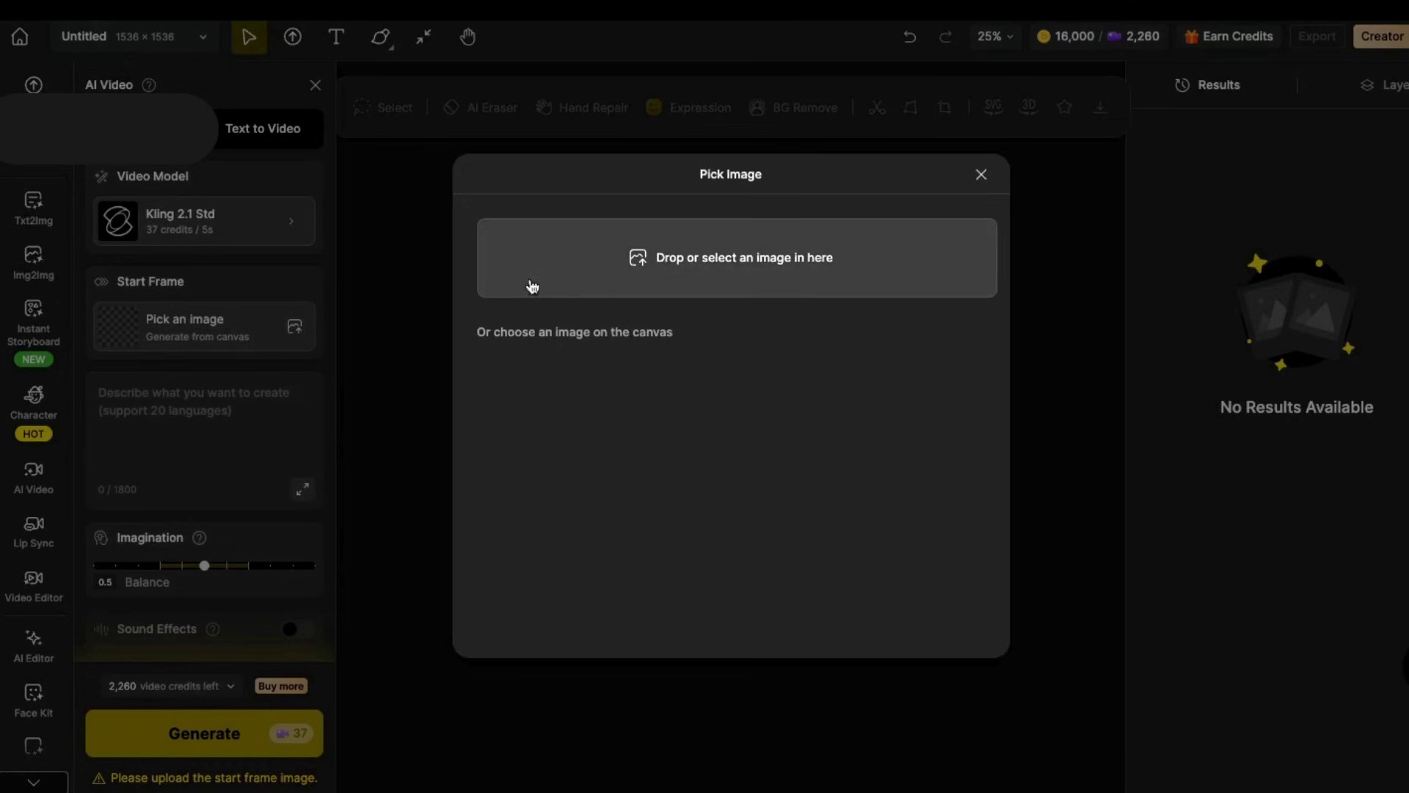
pyautogui.hotkey('ctrl', 'v')
pyautogui.moveTo(642, 386); pyautogui.dragTo(642, 293)
# Describe the video as "kids are biking & running in the park" and choose its duration.
pyautogui.click(115, 395)
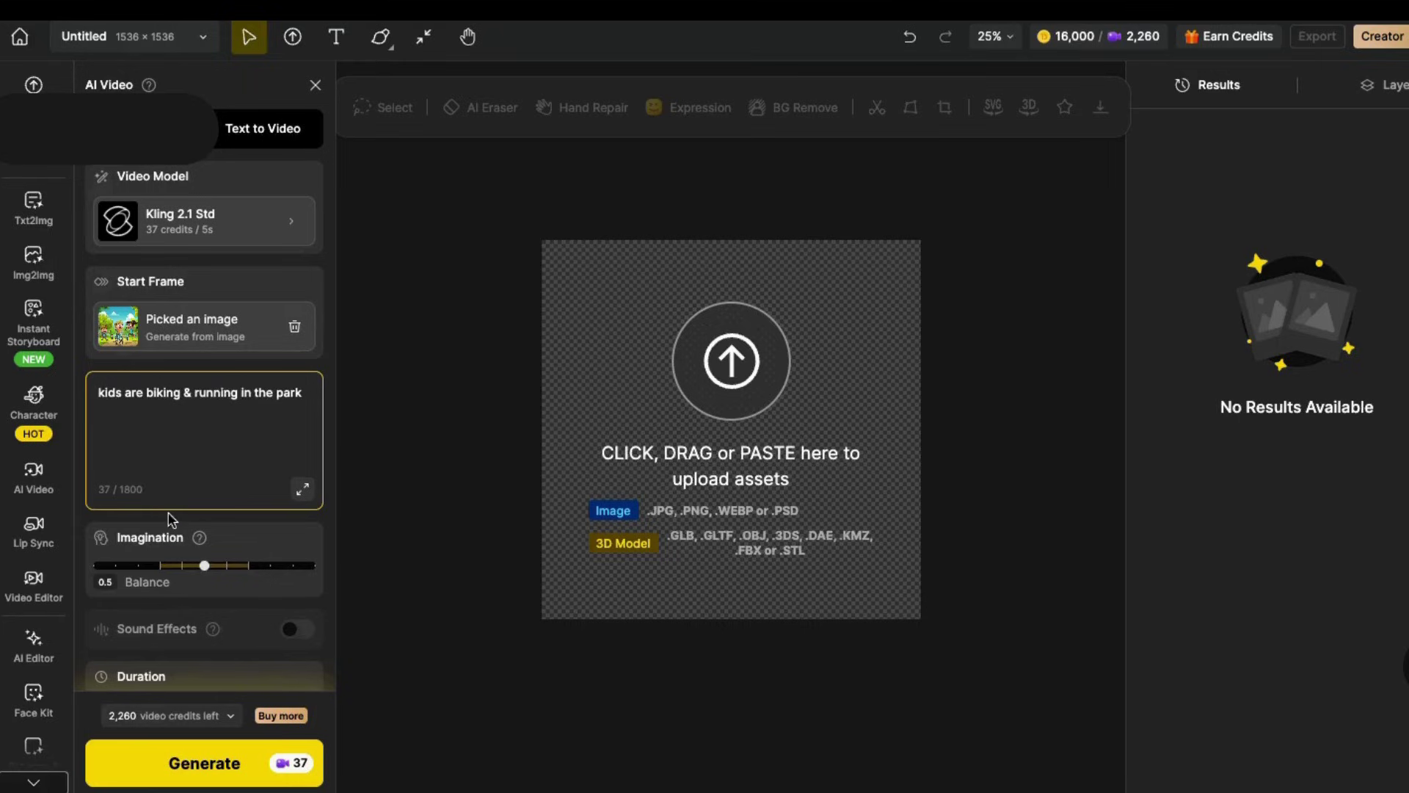
pyautogui.scroll(-1, 209, 408)
pyautogui.click(258, 670)
pyautogui.click(150, 670)
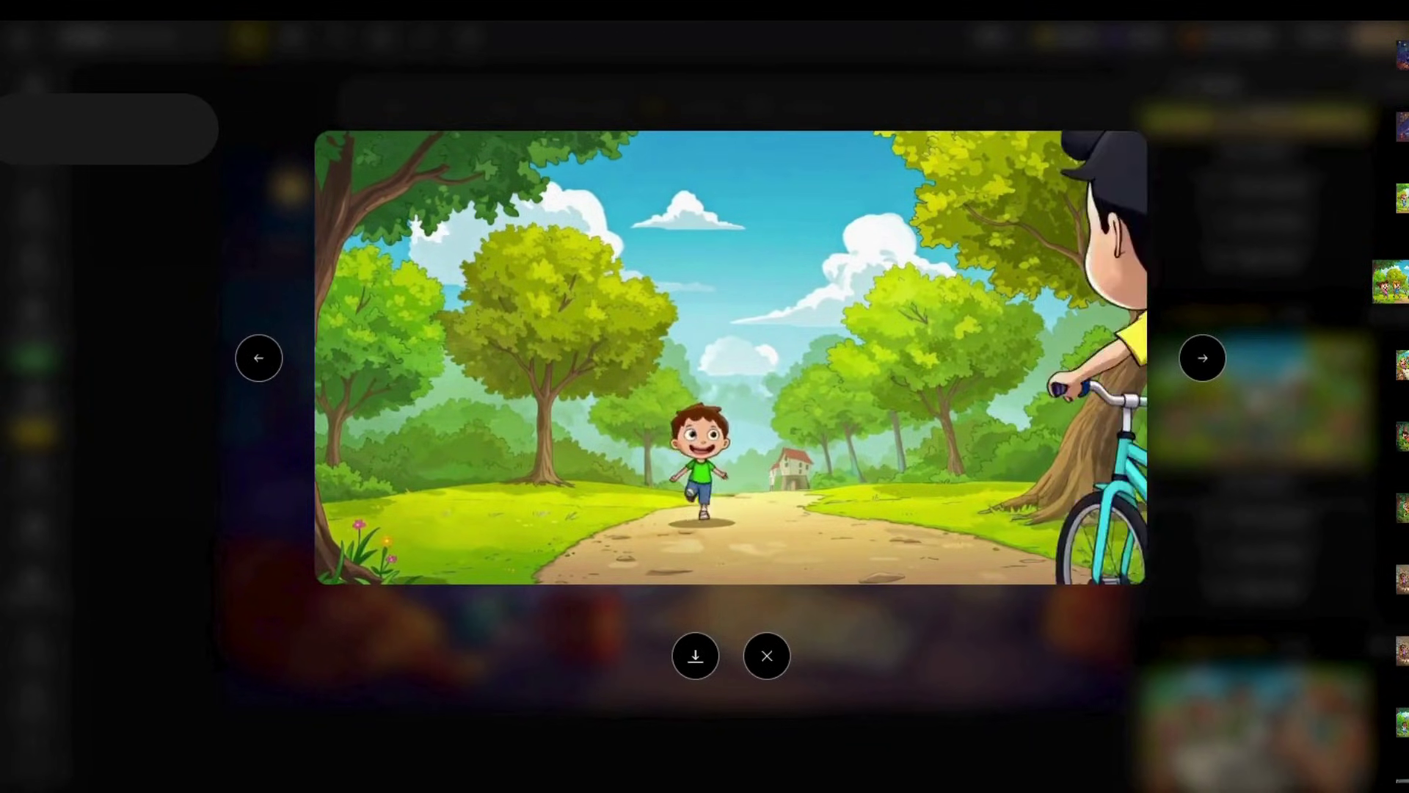
# Close the park video preview and return to the first Image-to-Video entries in the results.
pyautogui.click(767, 656)
pyautogui.scroll(5, 1281, 382)
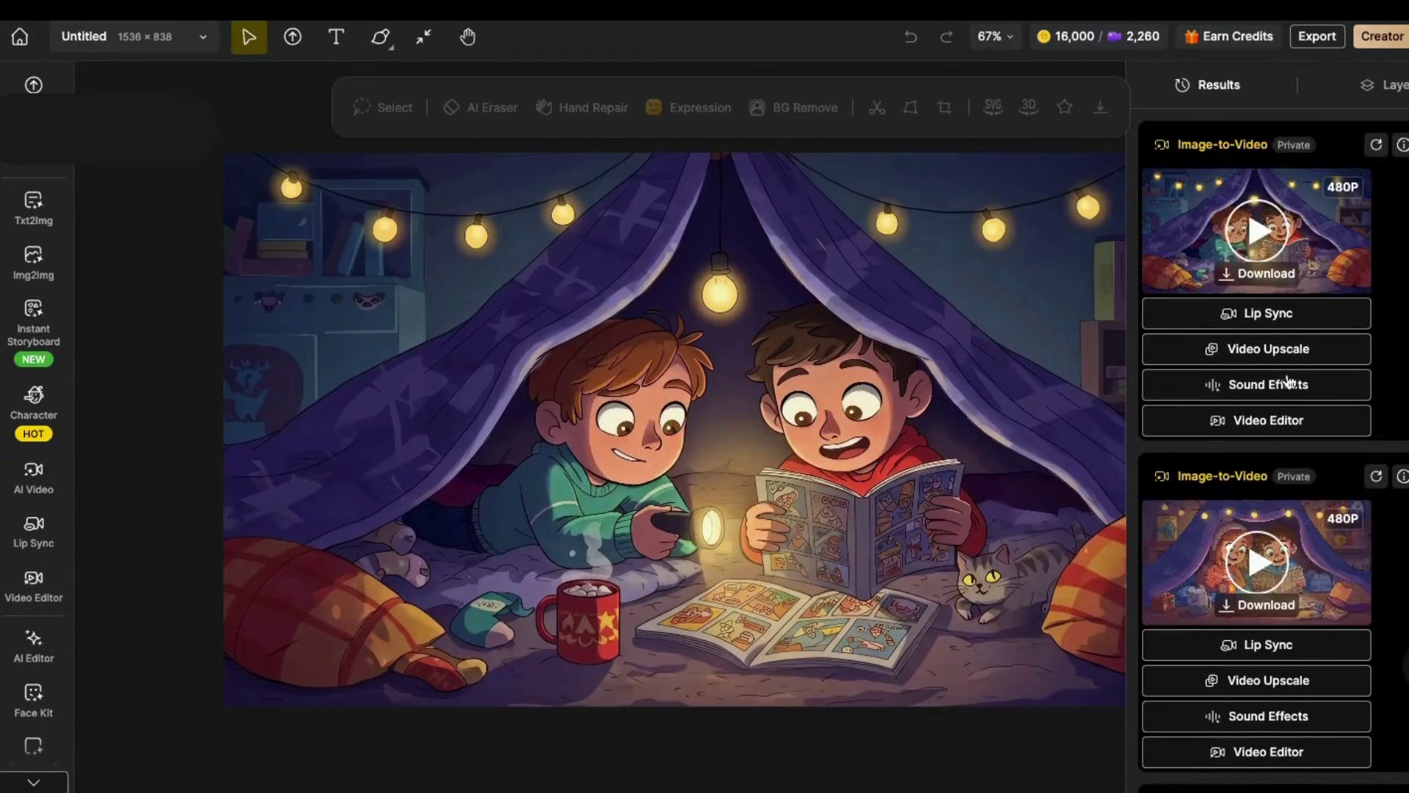
# Look through the generated Image-to-Video clips in the results, down to the kids in the forest.
pyautogui.scroll(-5, 1295, 533)
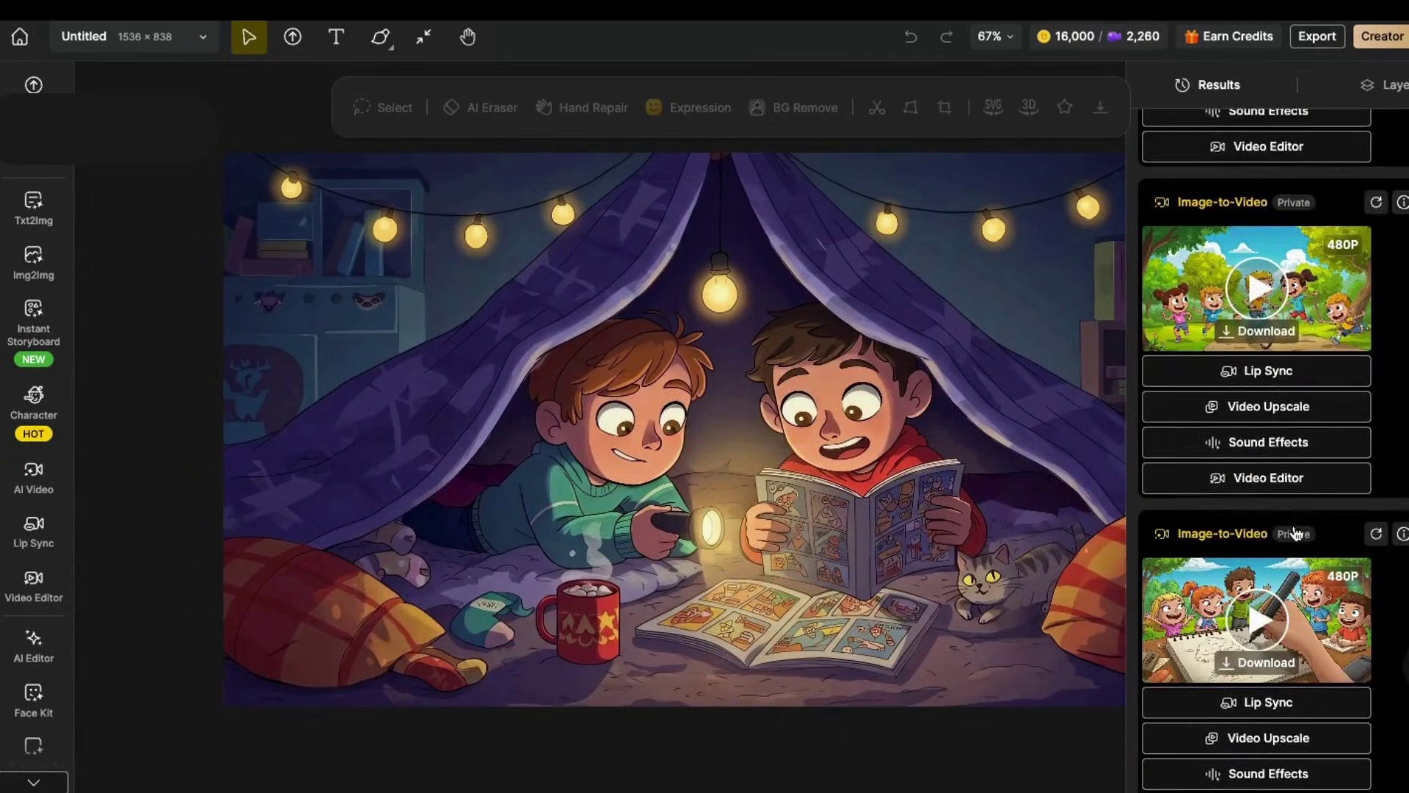
pyautogui.scroll(-3, 1296, 528)
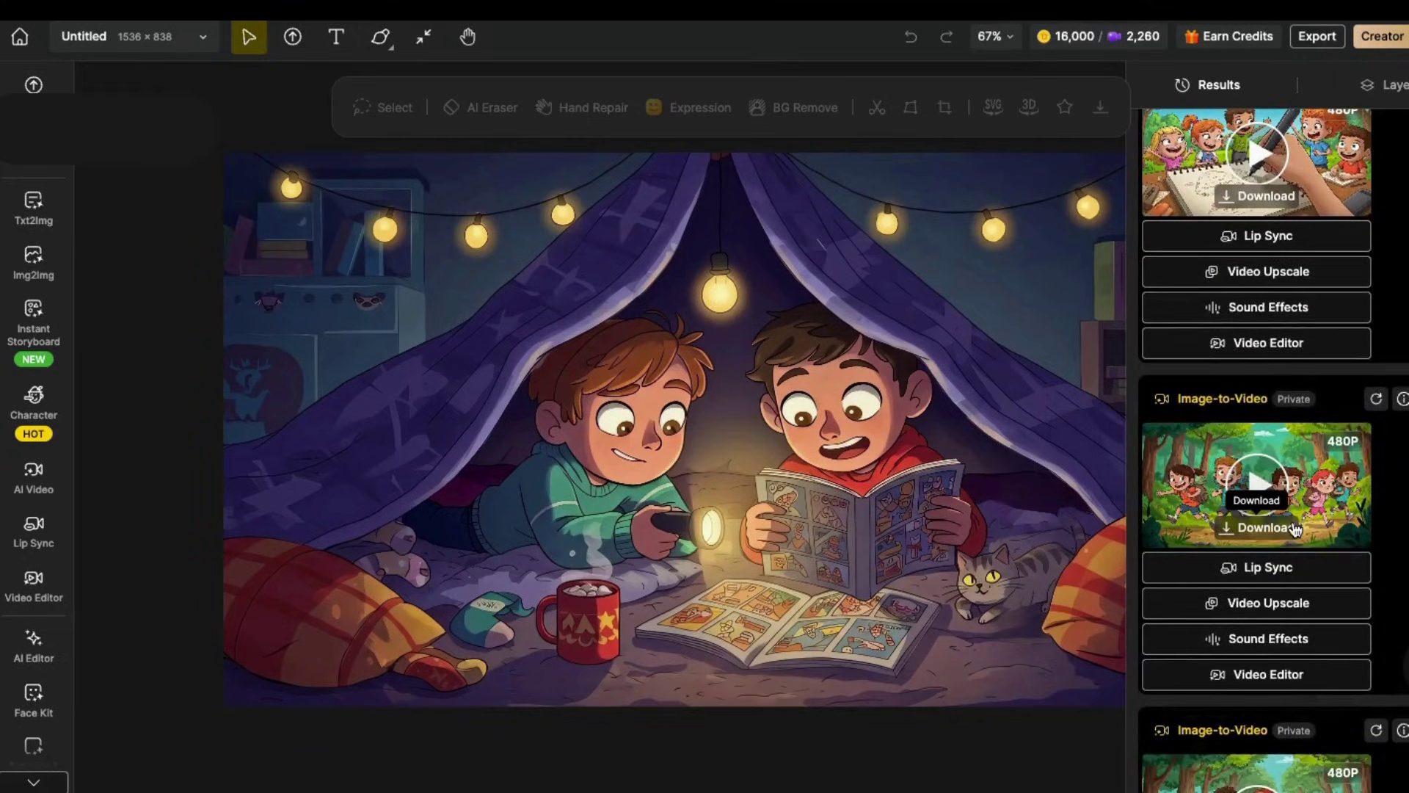
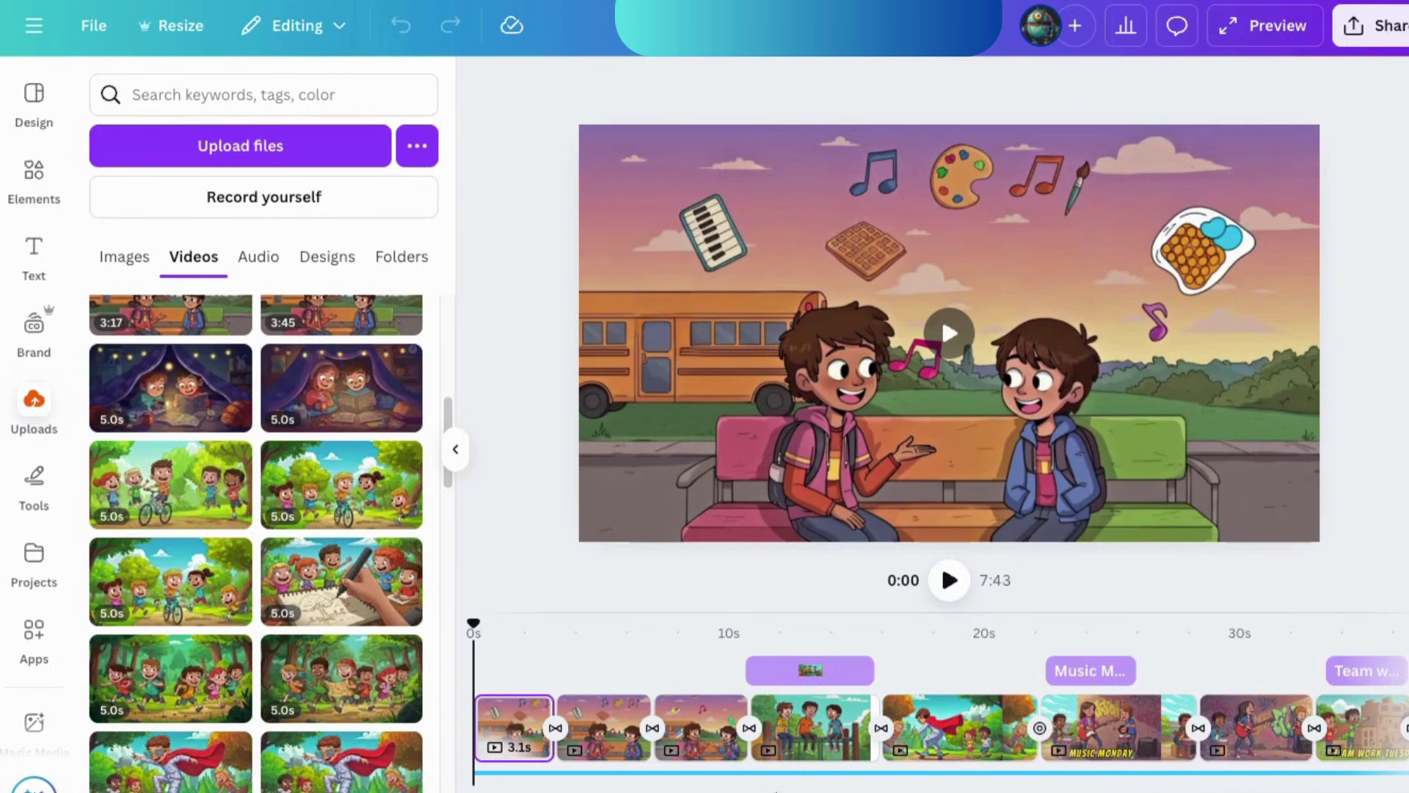
# Switch to the Canva video project and examine the transition options between the caped skateboarder clip and the clip following it.
pyautogui.hscroll(10, 777, 789)
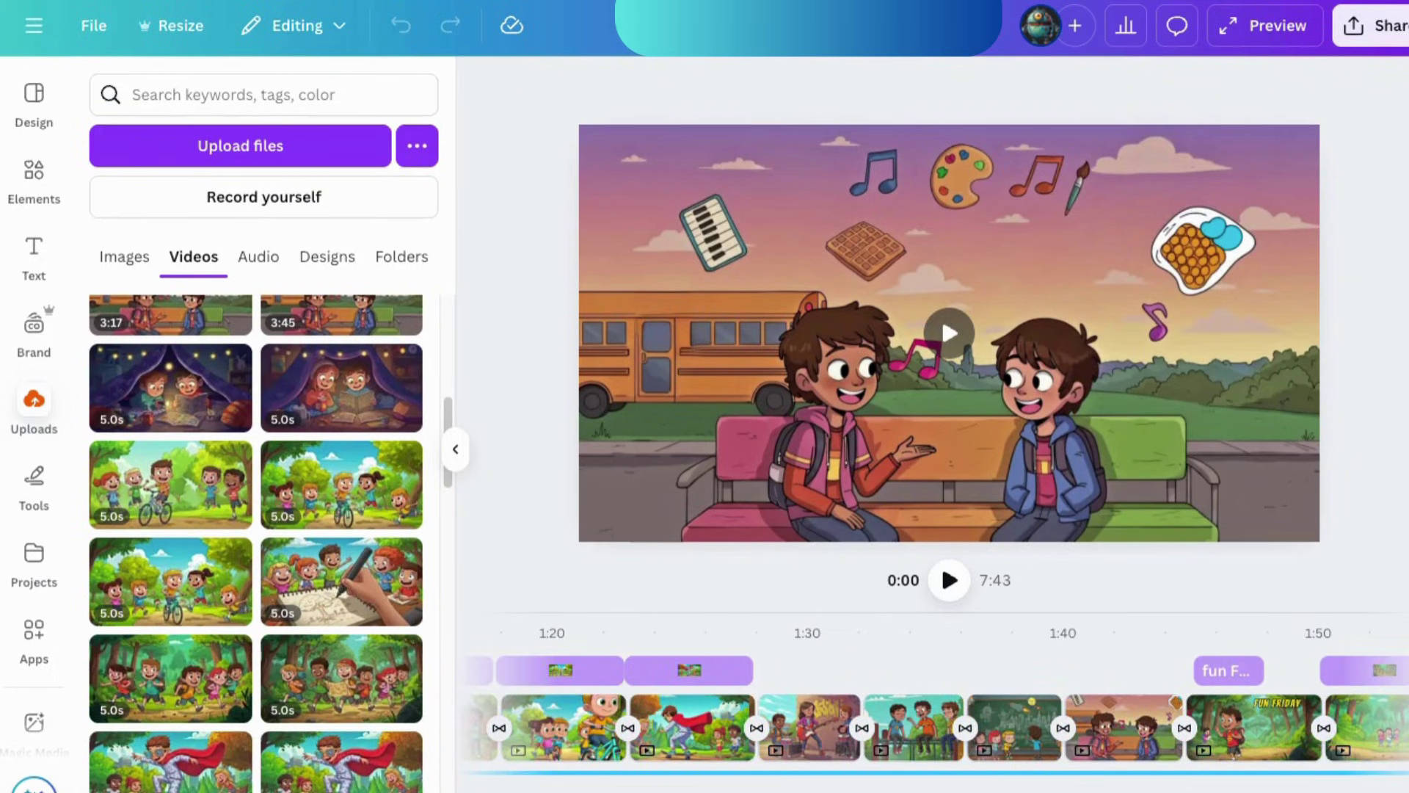
pyautogui.click(756, 729)
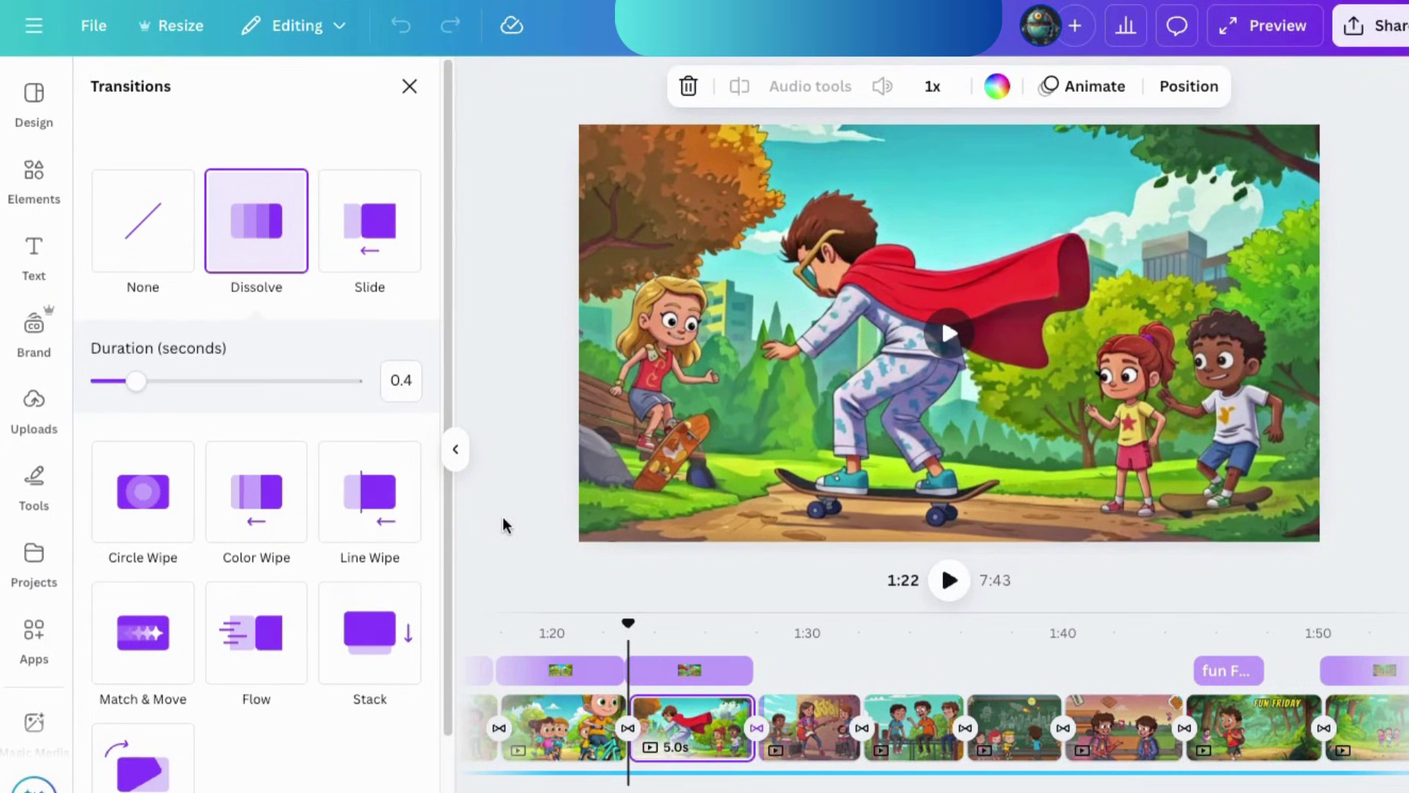
pyautogui.press('Escape')
pyautogui.click(756, 728)
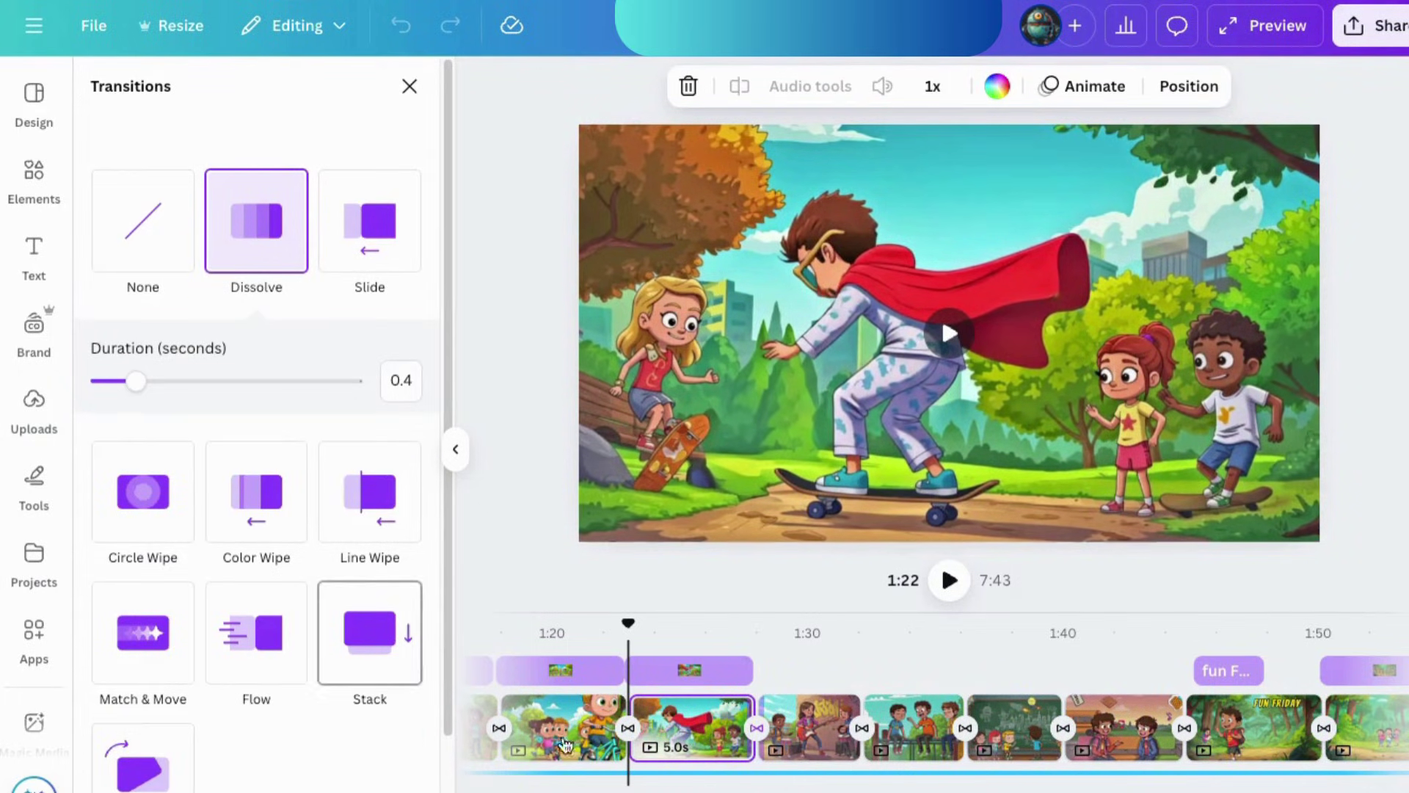
pyautogui.click(503, 525)
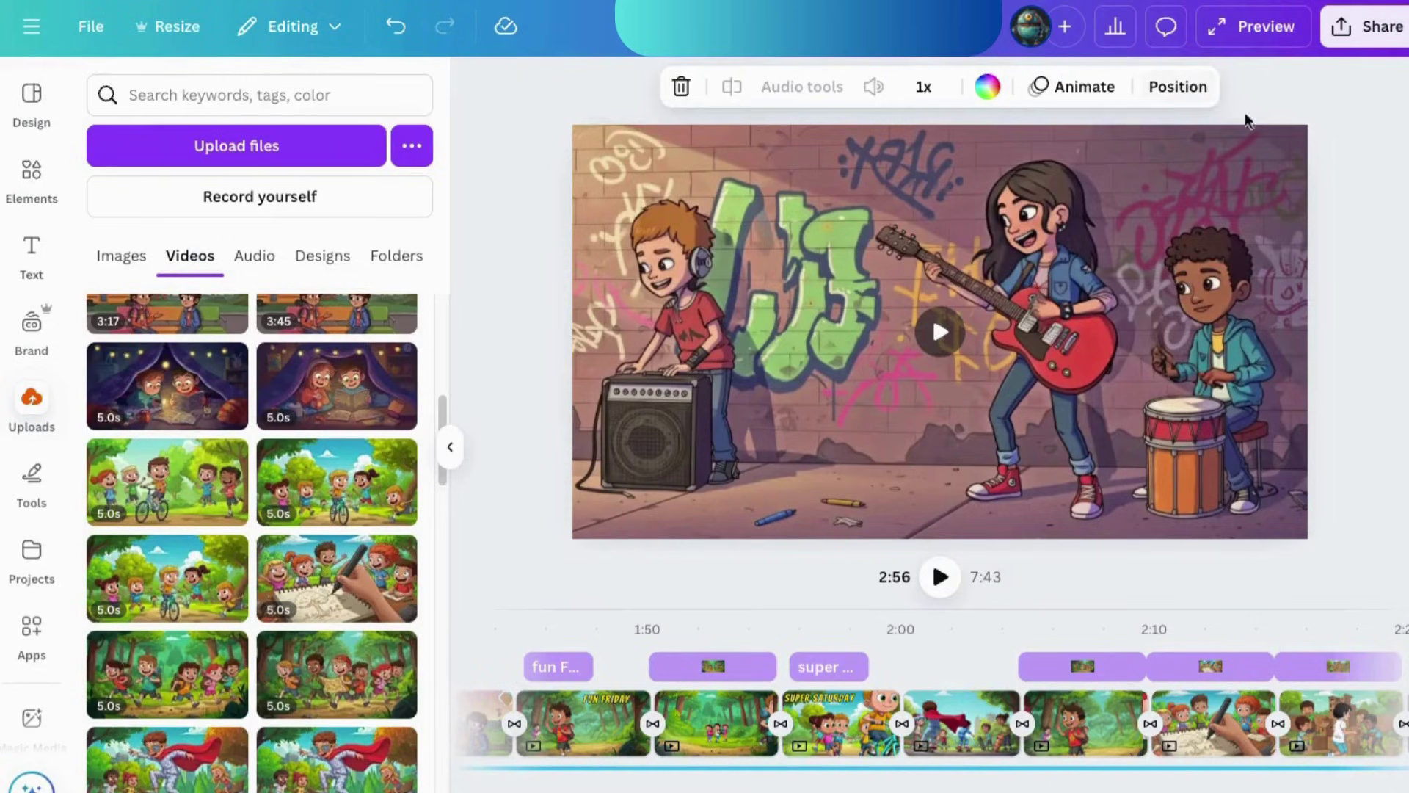
# Download the finished design as an MP4 video in 1080p quality, covering pages 1–50.
pyautogui.click(1360, 30)
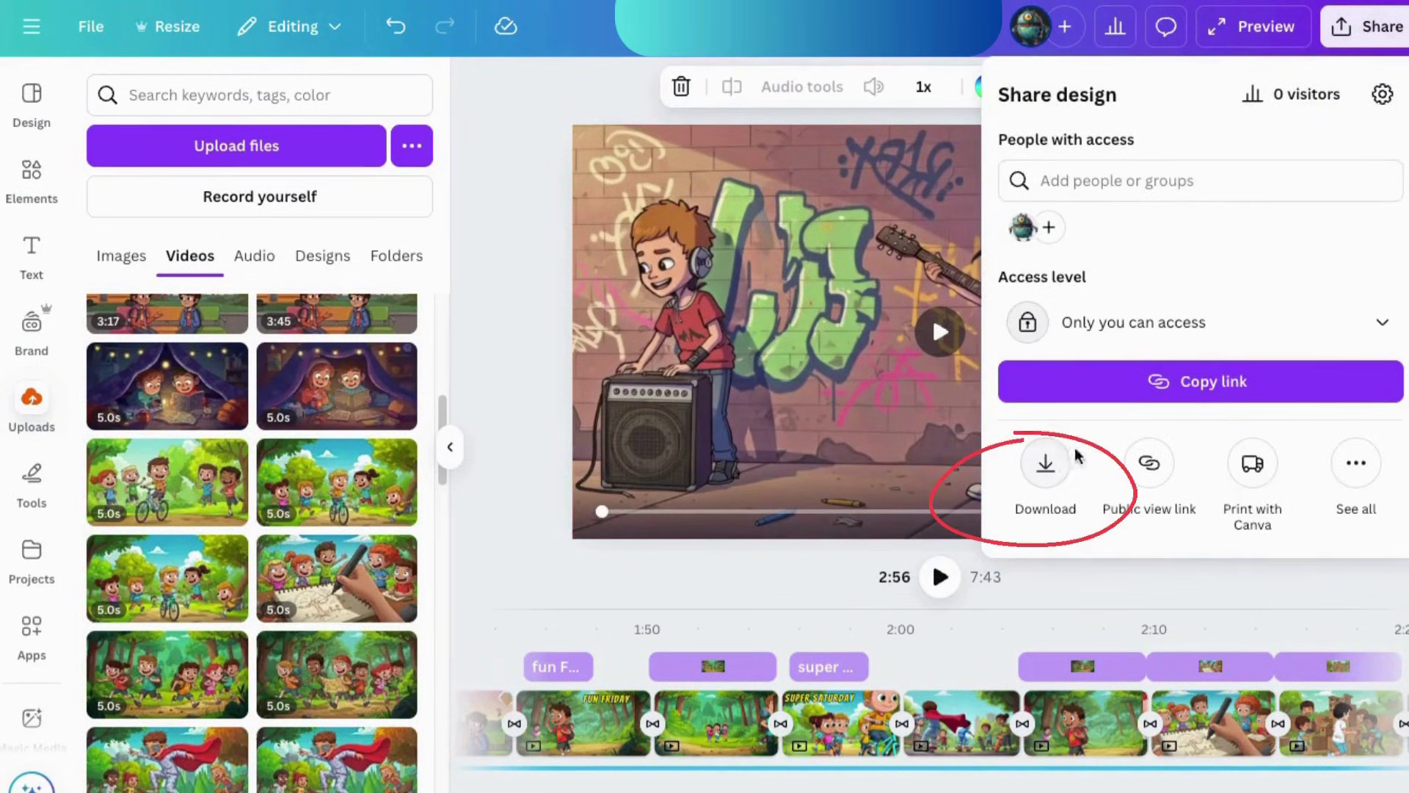
pyautogui.click(1045, 464)
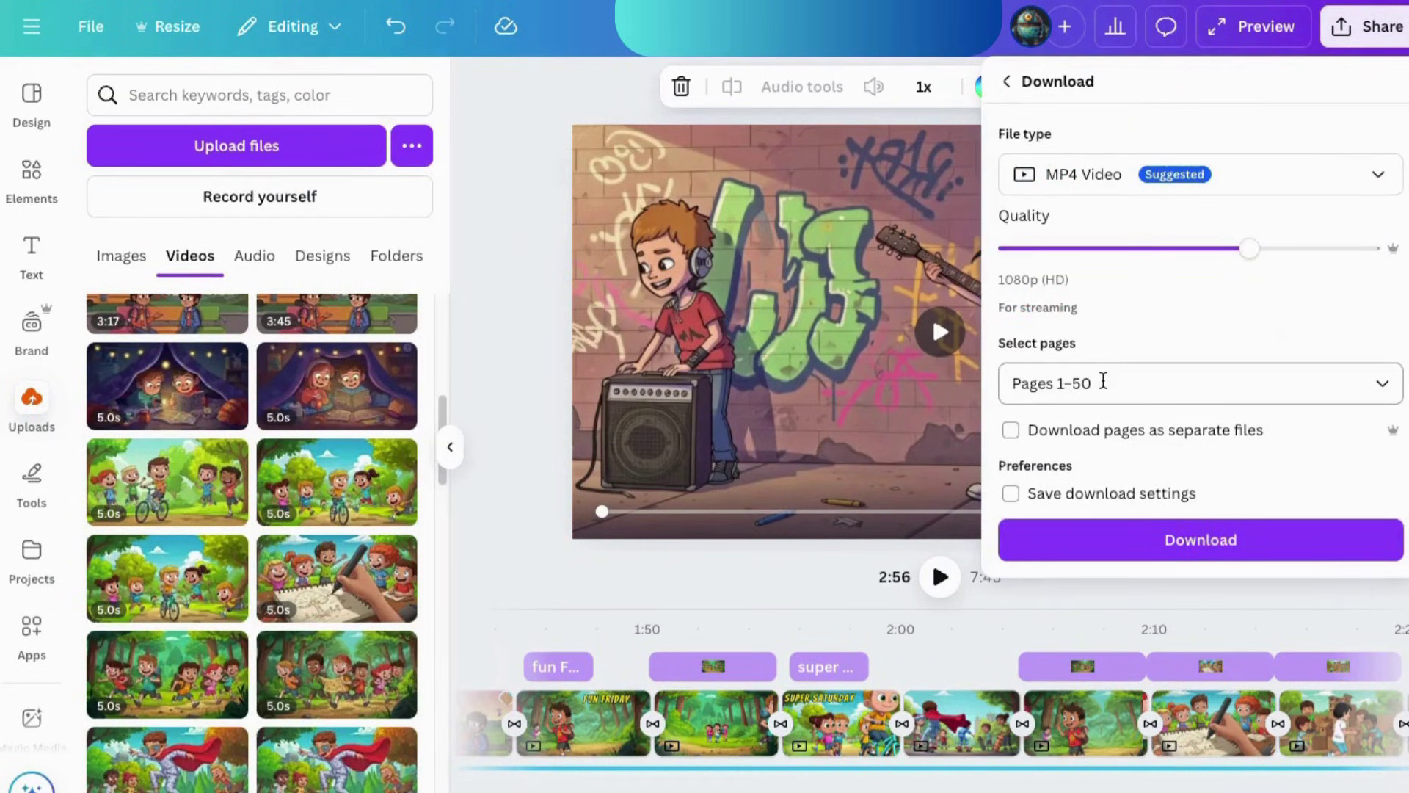
pyautogui.click(1166, 543)
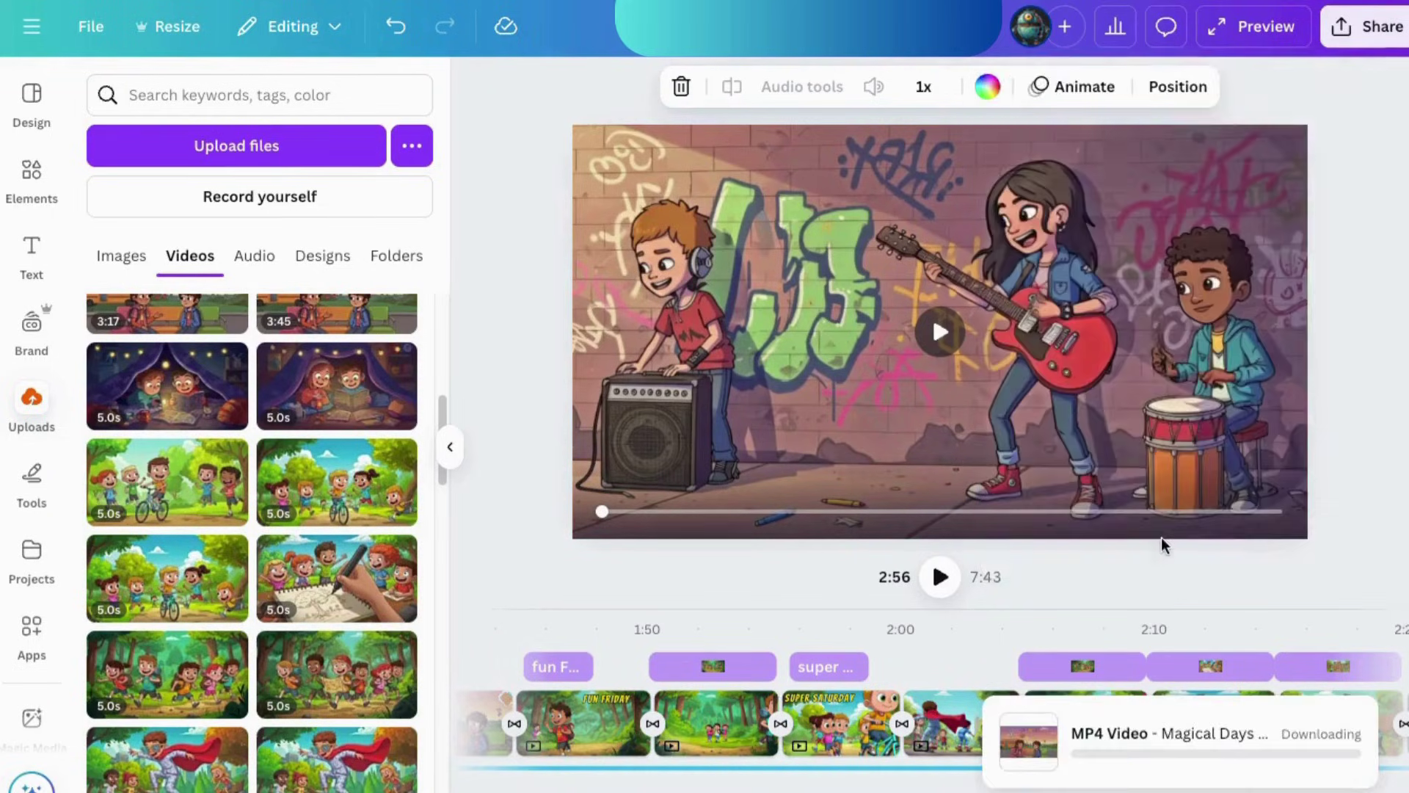